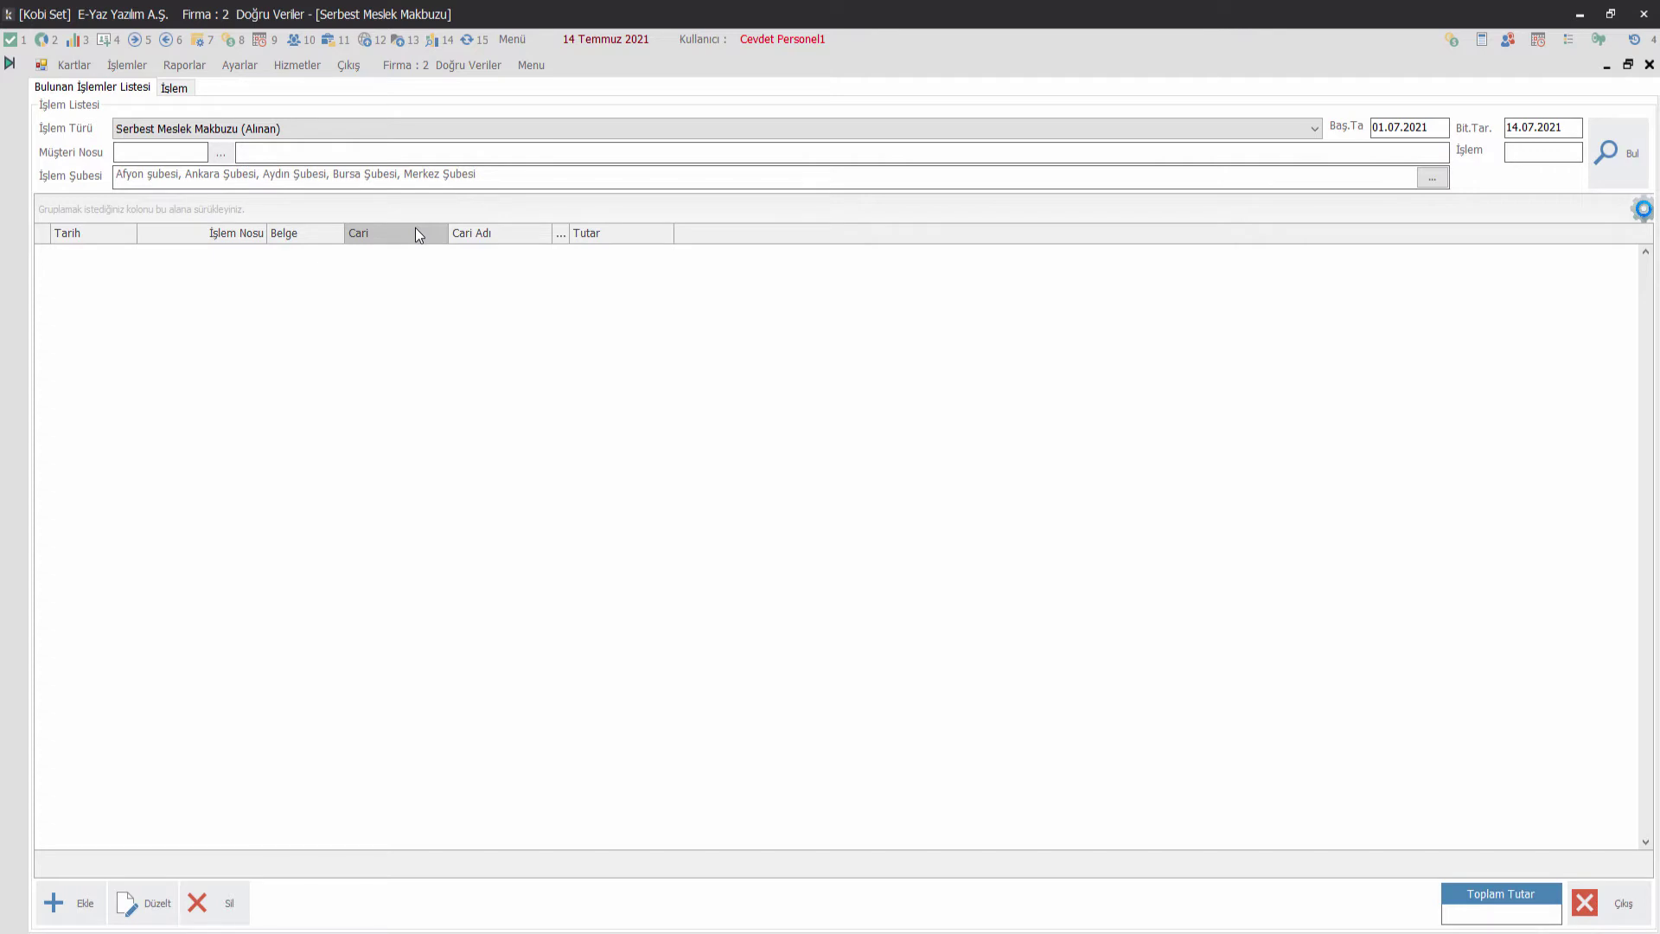
Review the transaction type, branch and date filters of the self-employment receipt list, keeping Serbest Meslek Makbuzu (Alınan) selected.
click(261, 128)
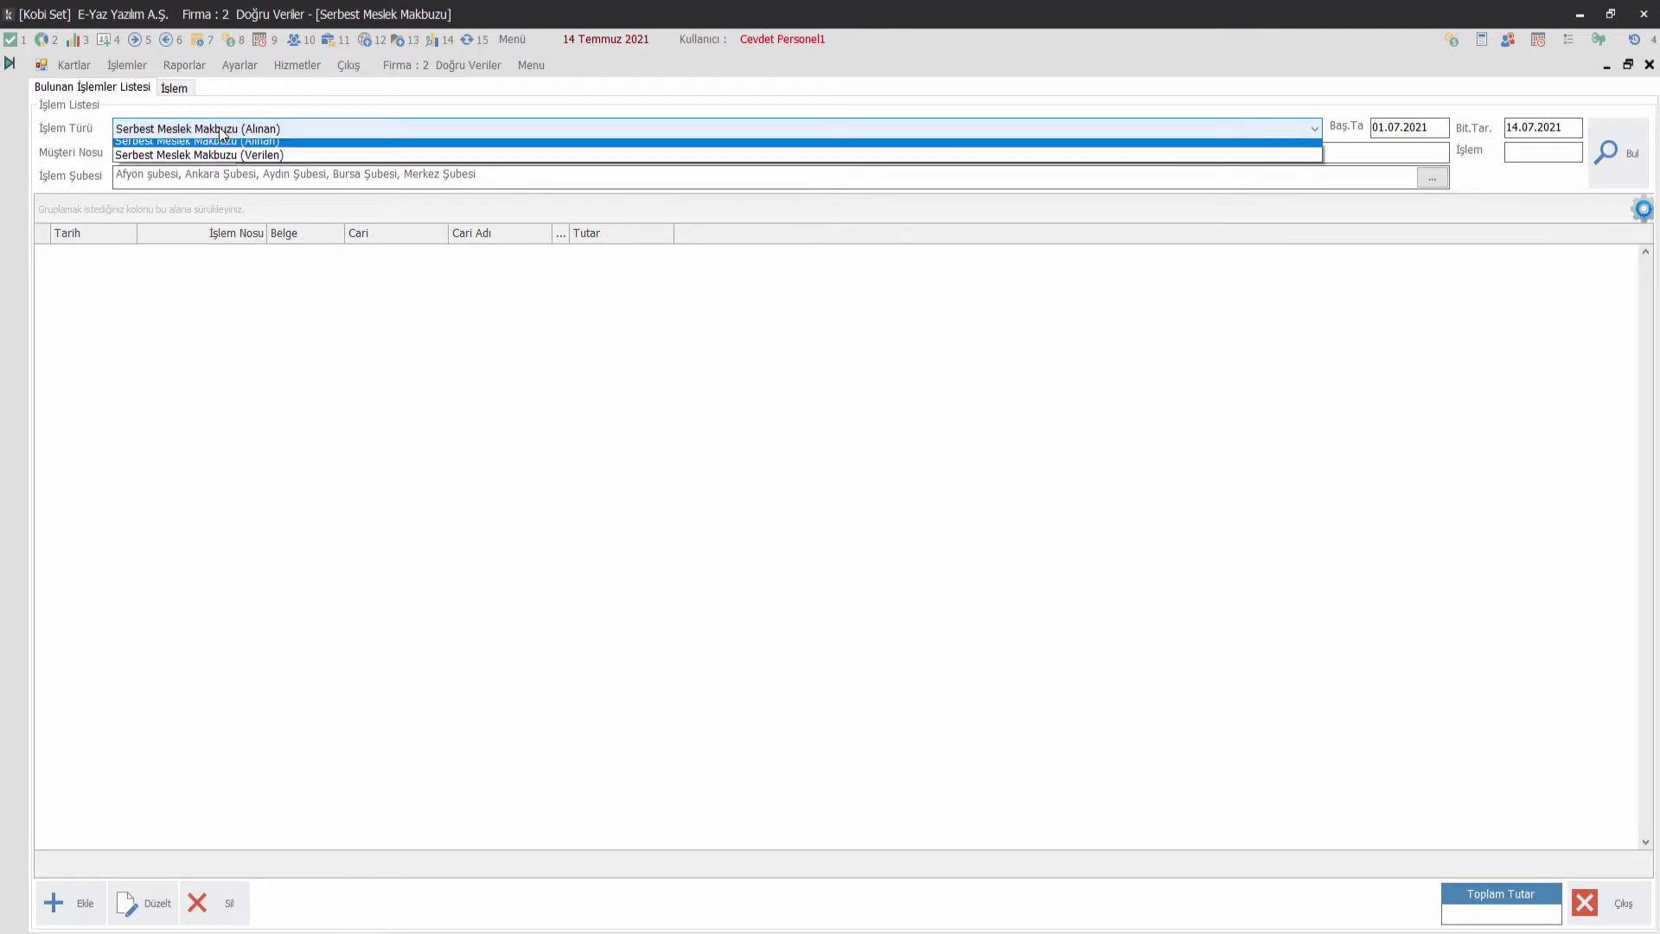
click(279, 128)
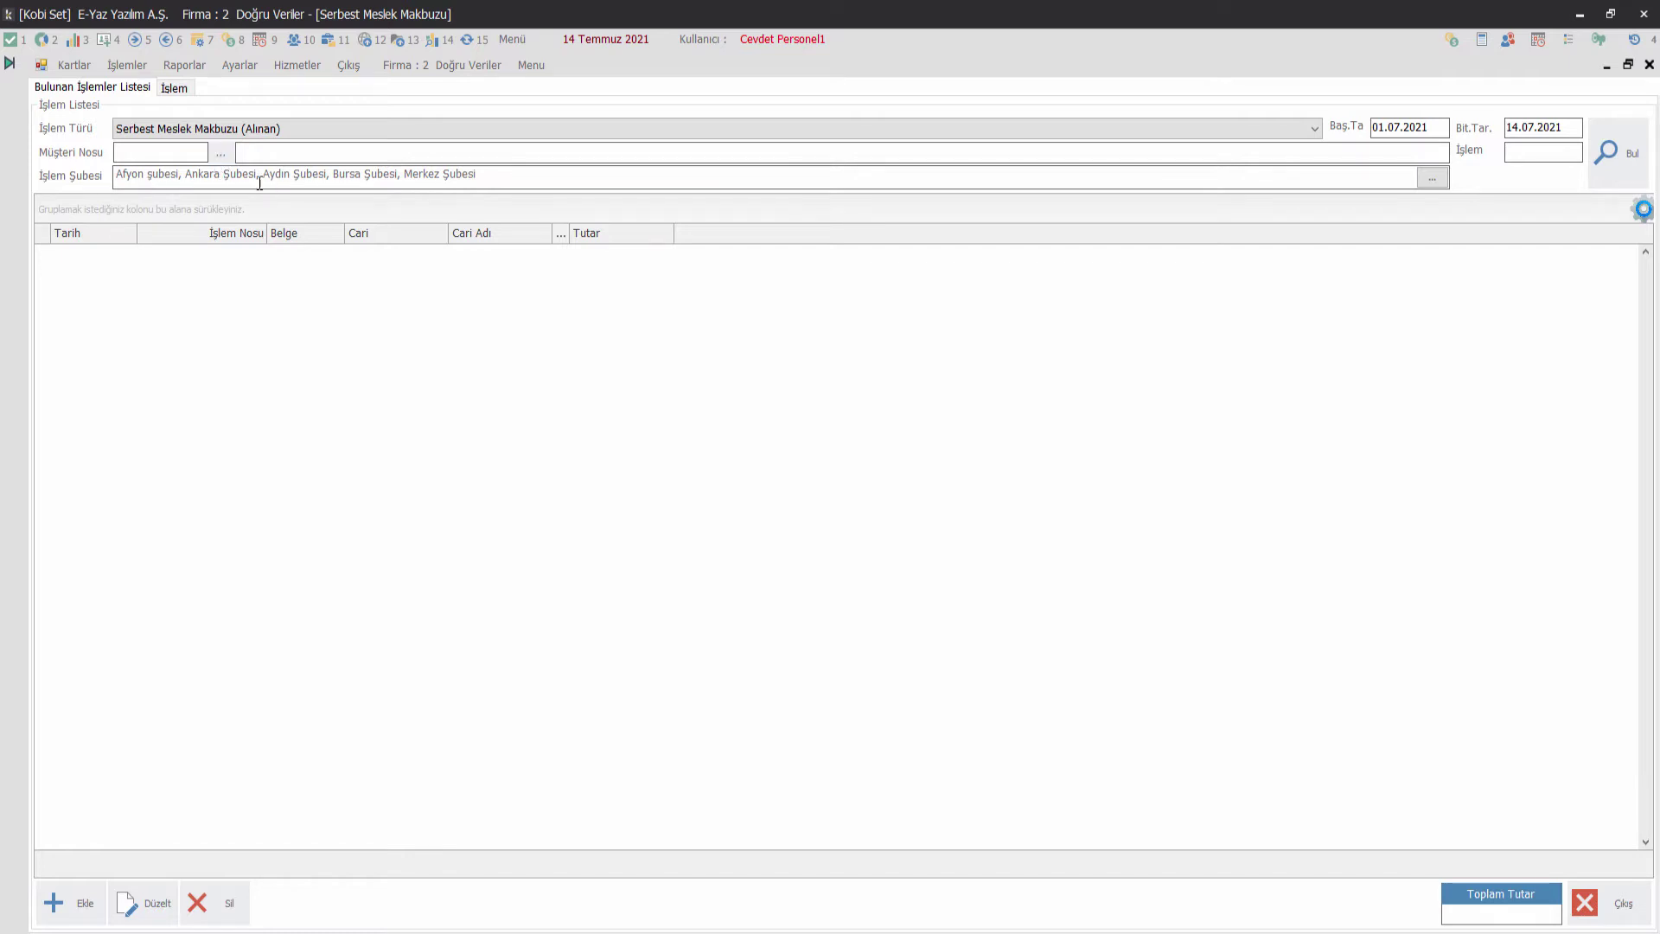
click(1432, 178)
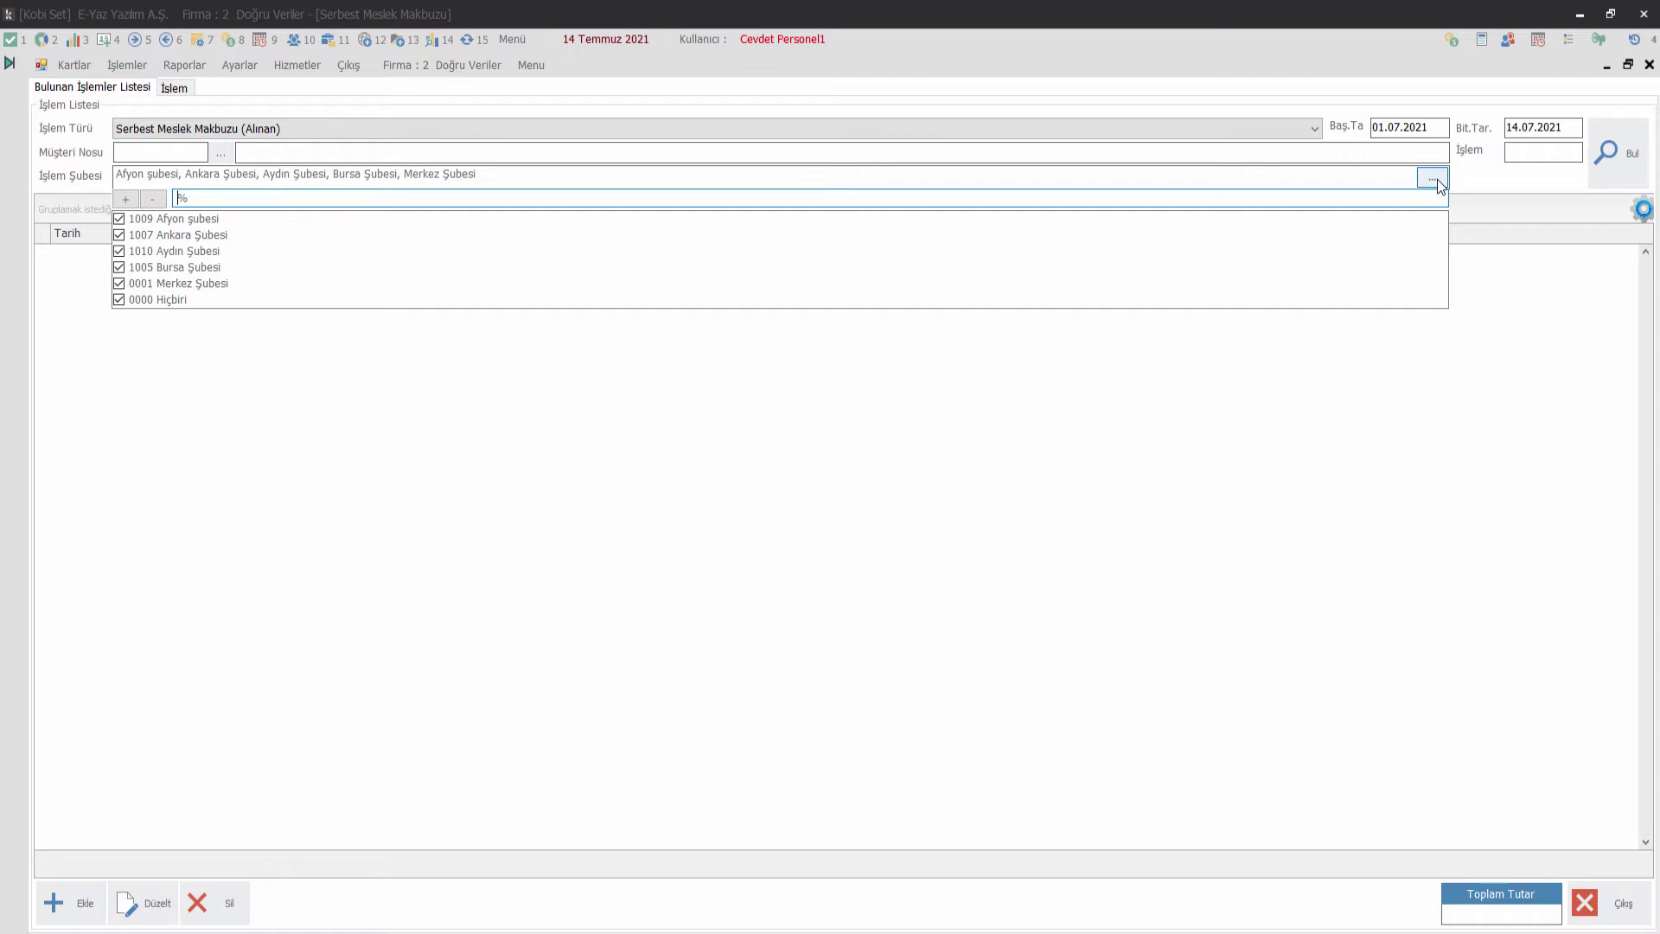
click(1467, 176)
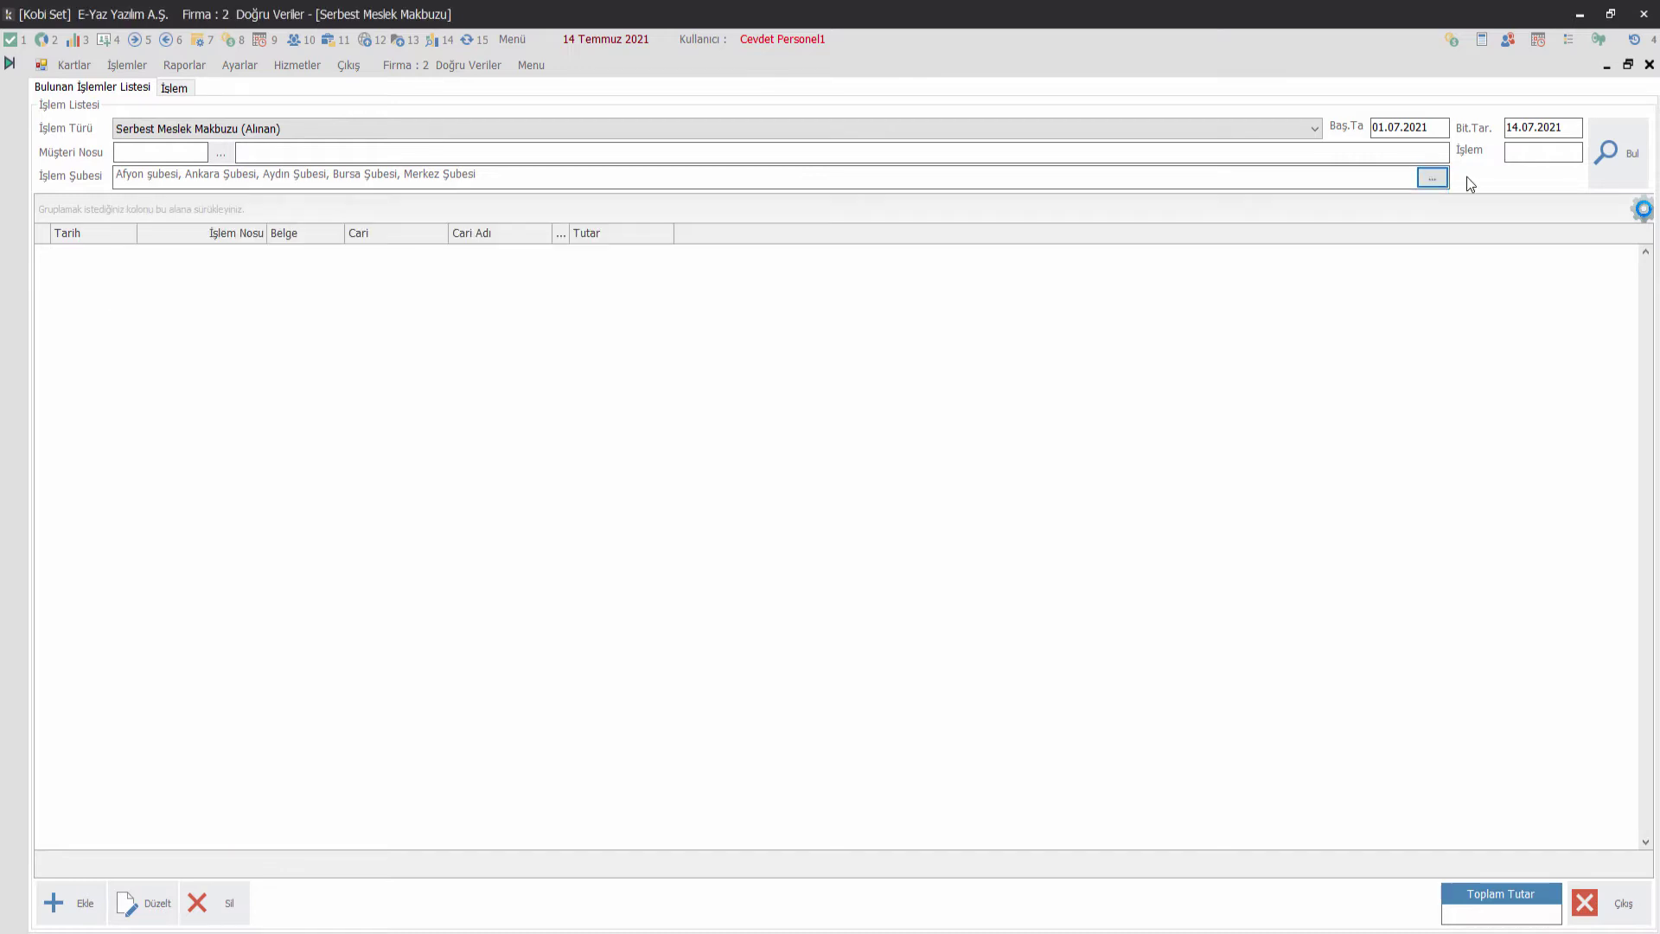
click(1569, 128)
click(268, 129)
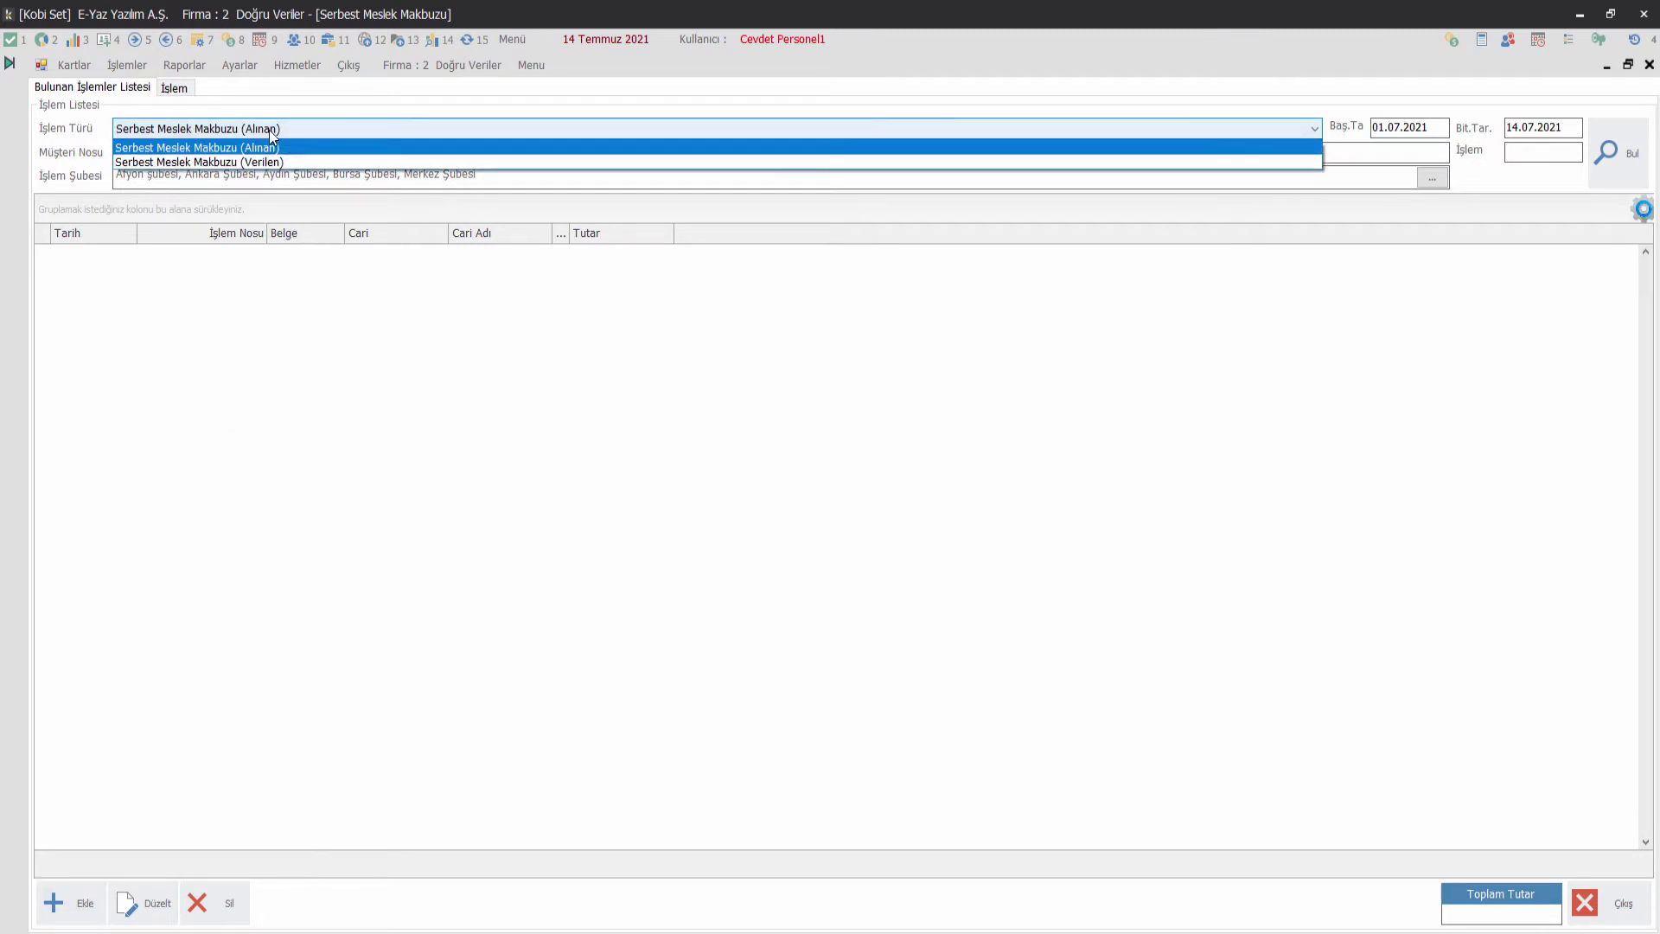
click(294, 148)
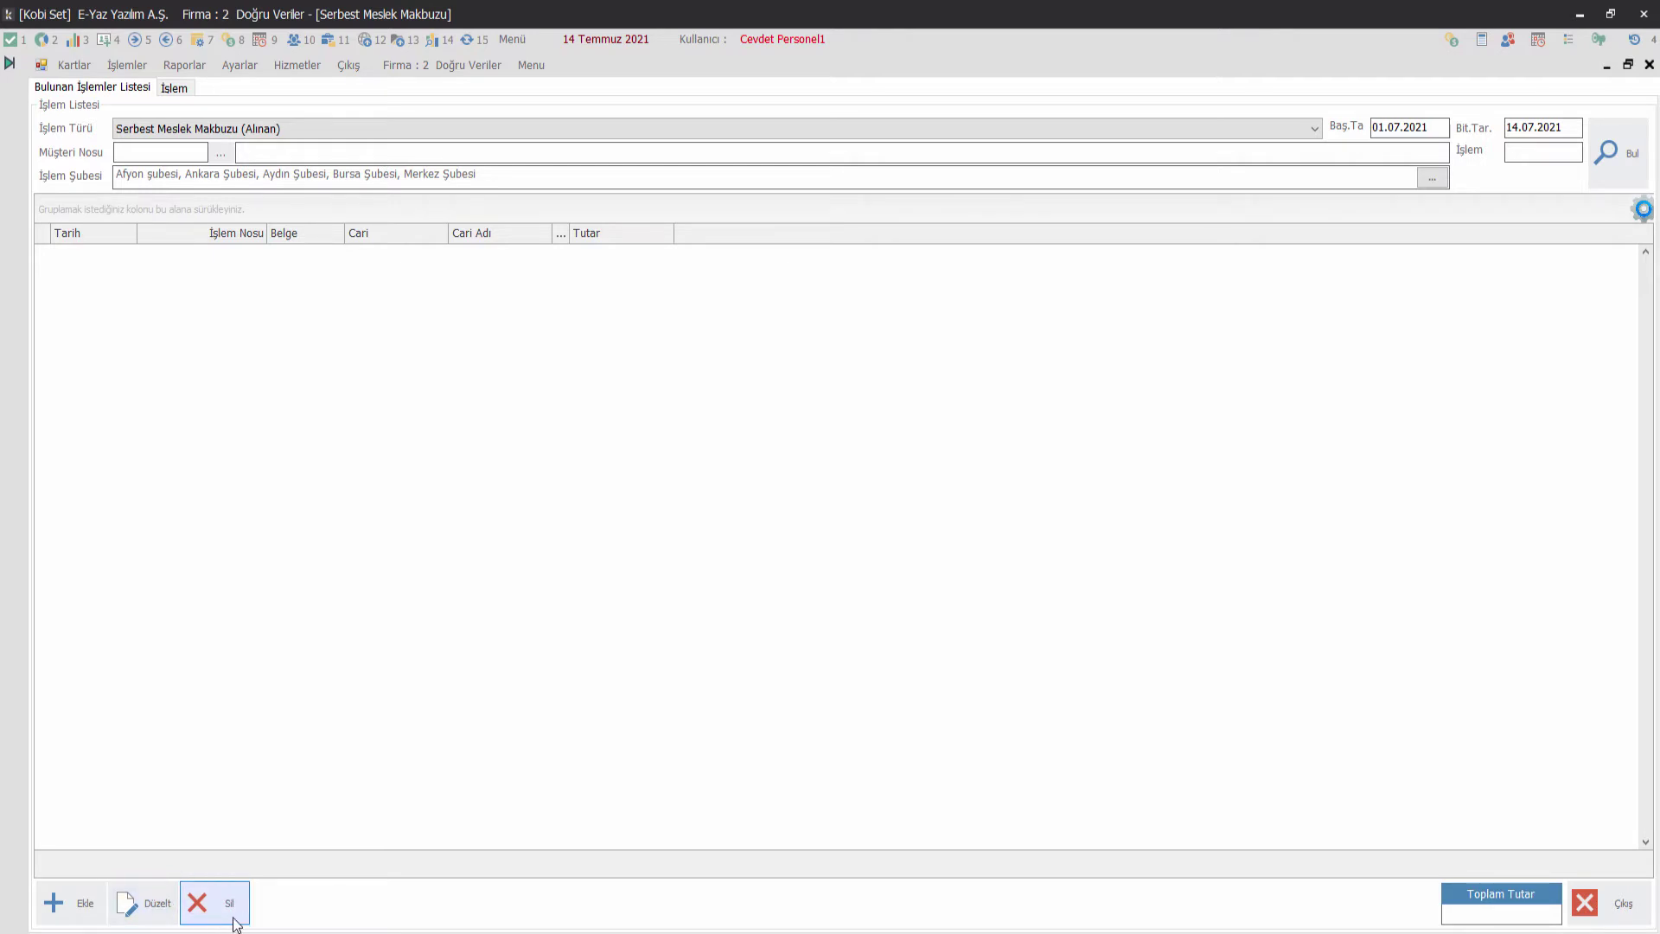
Set the transaction type to Serbest Meslek Makbuzu (Verilen) and start a new record.
click(168, 128)
click(275, 161)
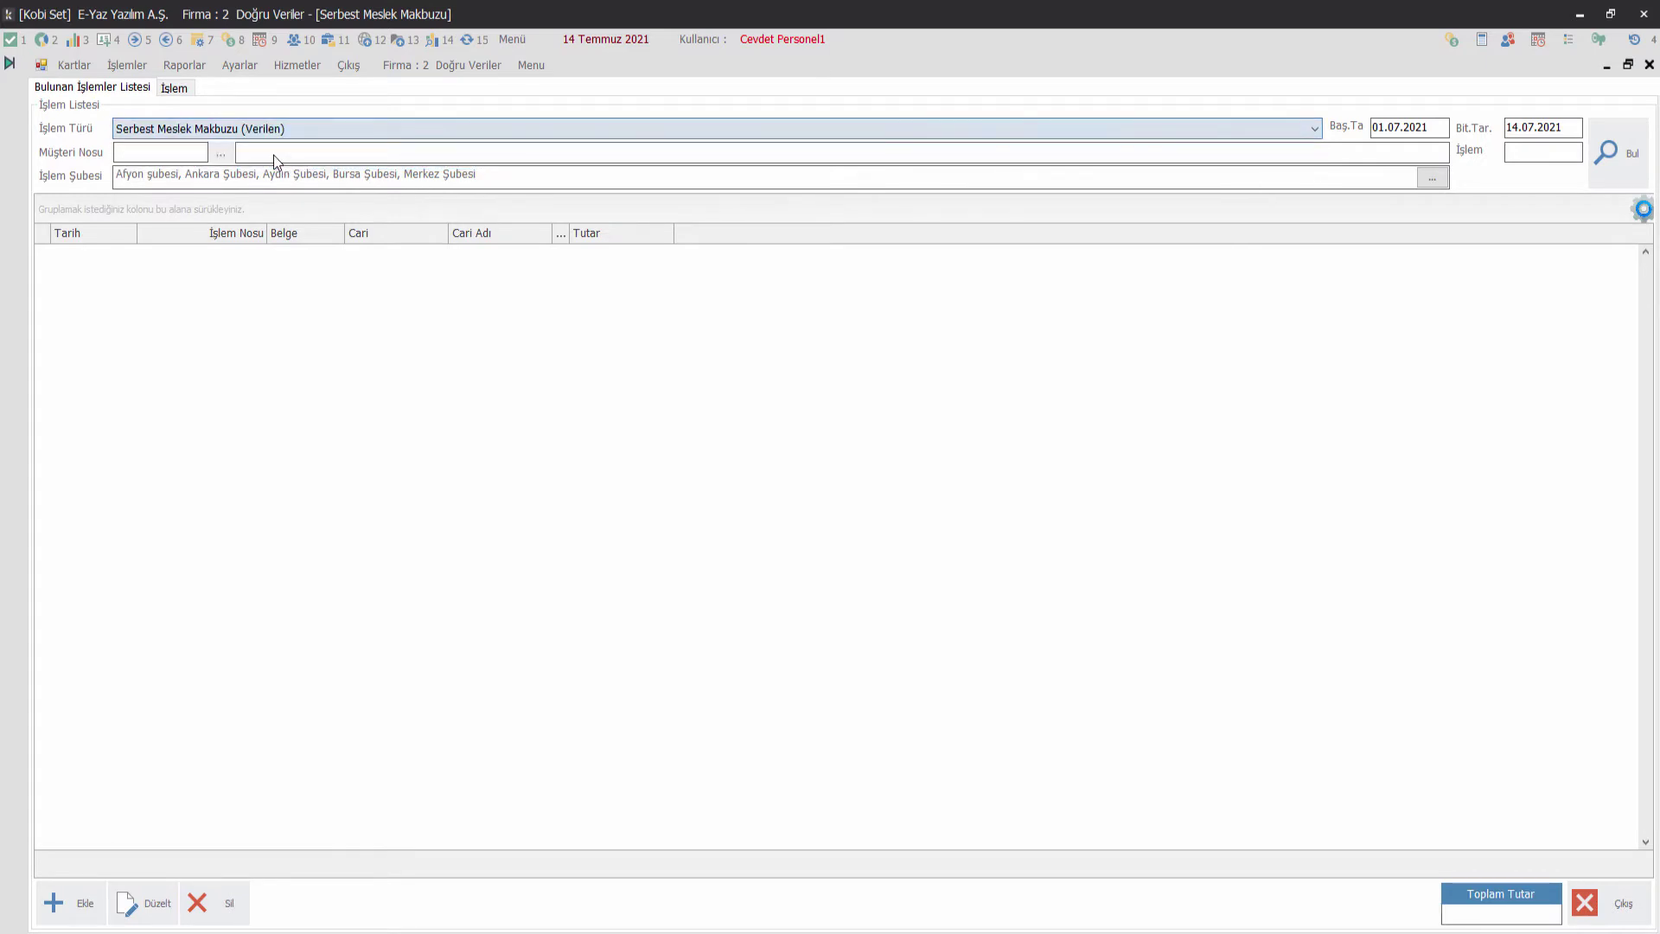
click(78, 915)
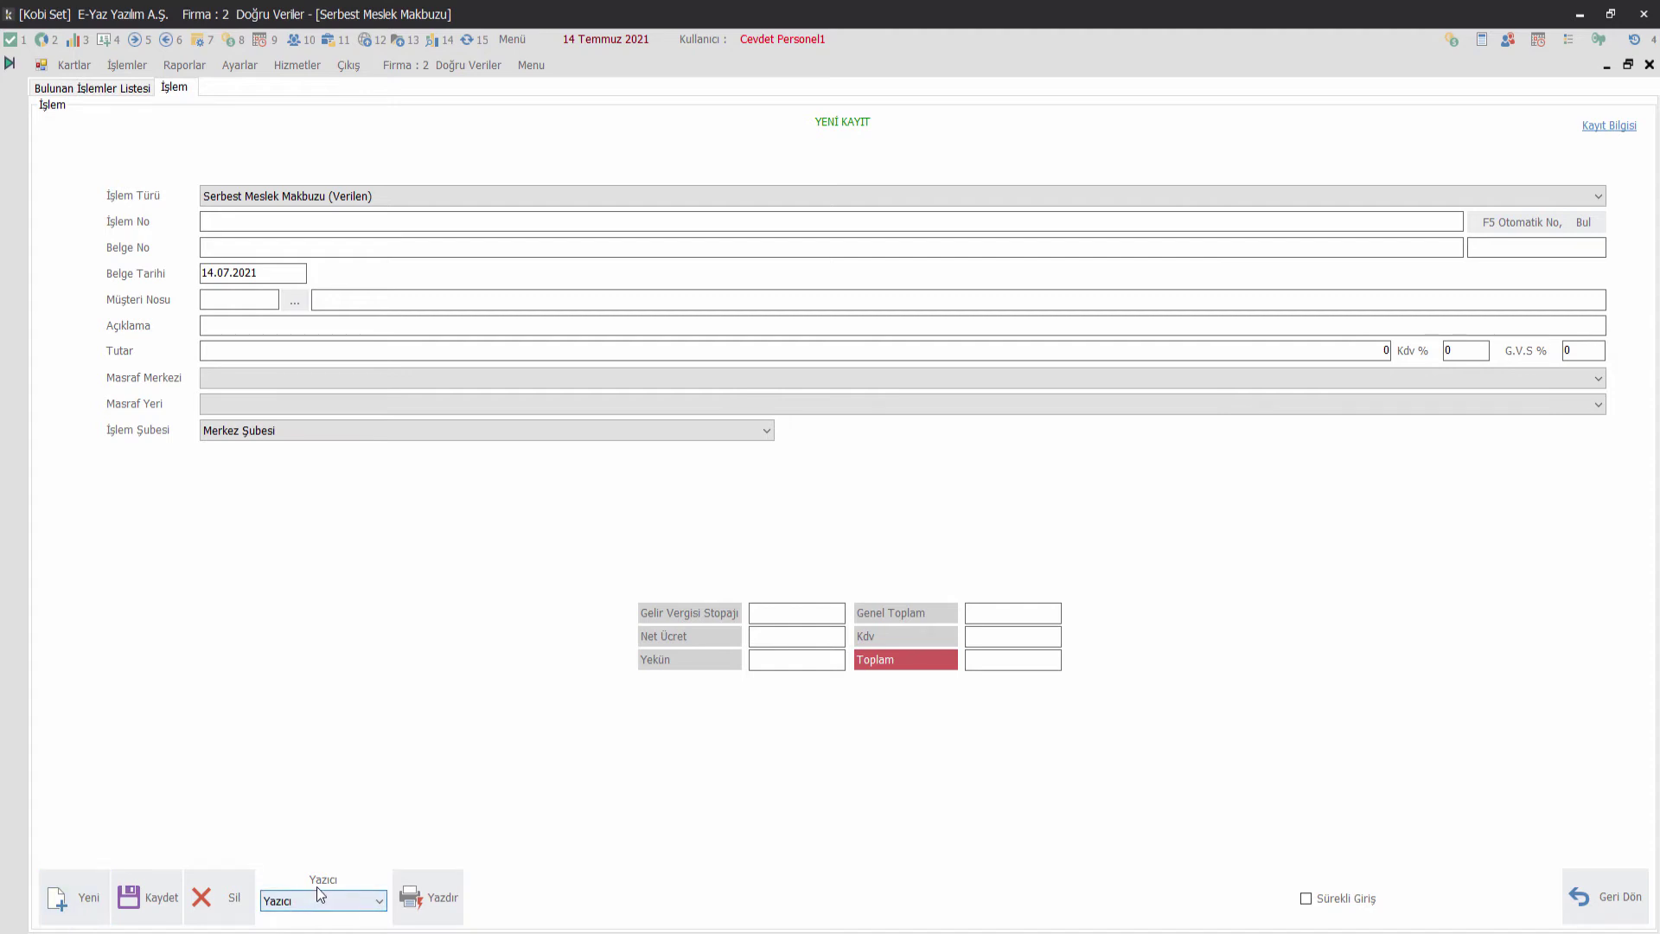
Assign an automatic transaction number to the receipt and enter VSMM-01 as its document number.
click(1548, 225)
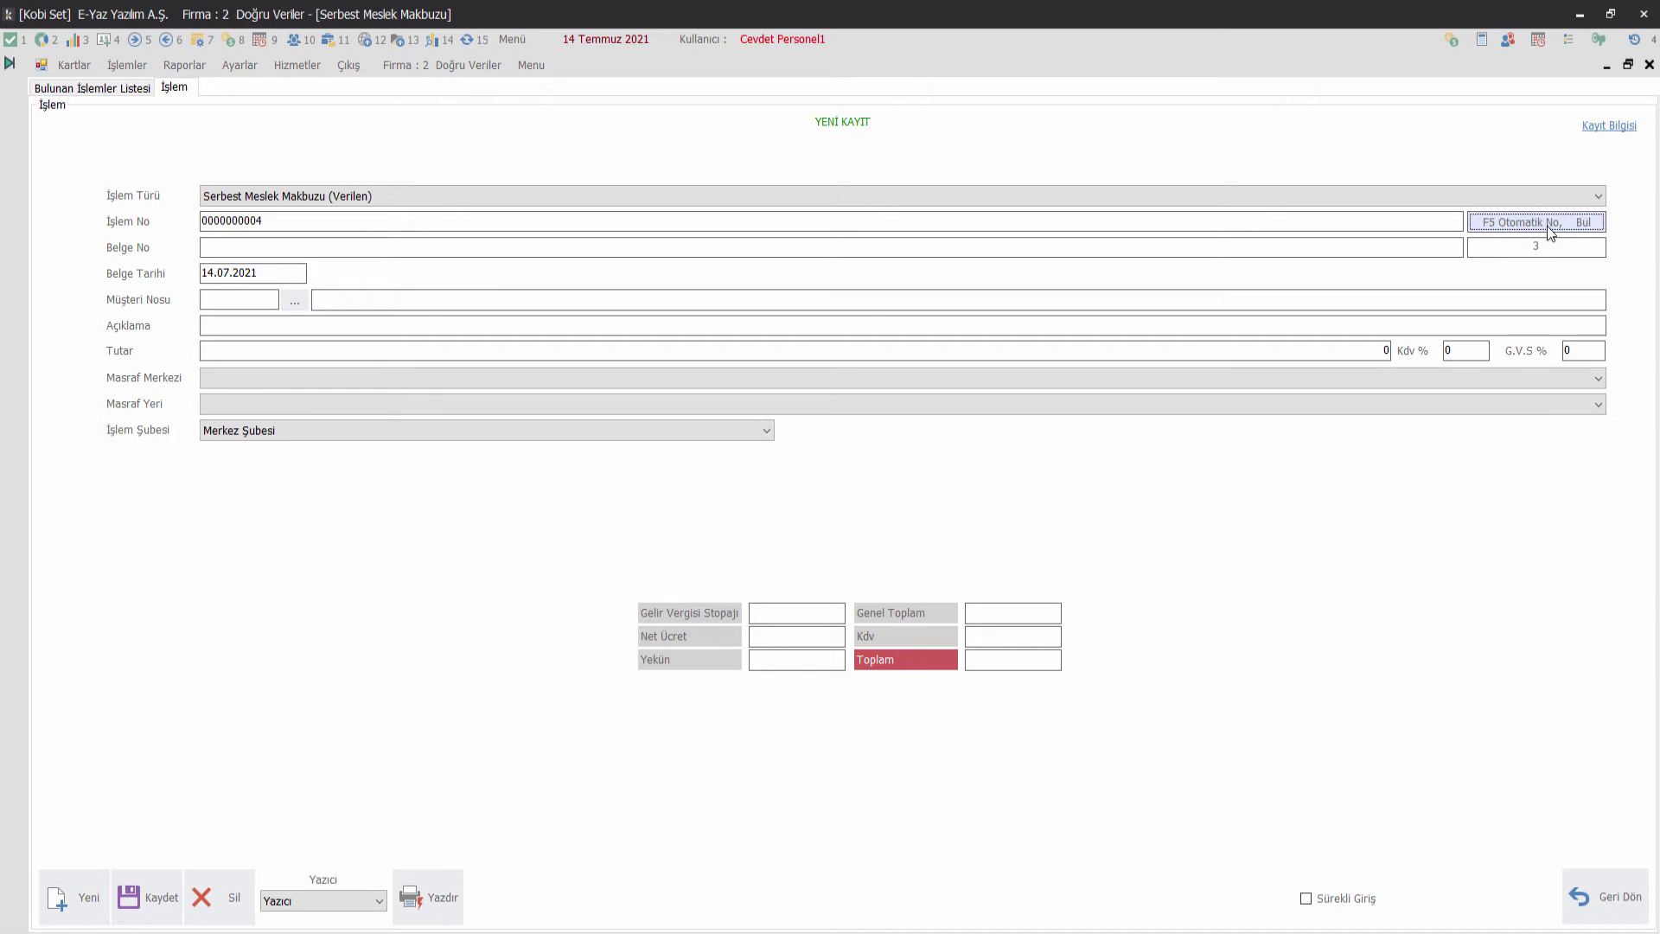
click(1145, 249)
text(VSMM-01)
List the accounts in the MÜŞTERİLER group and choose PRGJ HIRDAVAT MÜŞTERİ FİRMA as the receipt's customer.
click(294, 300)
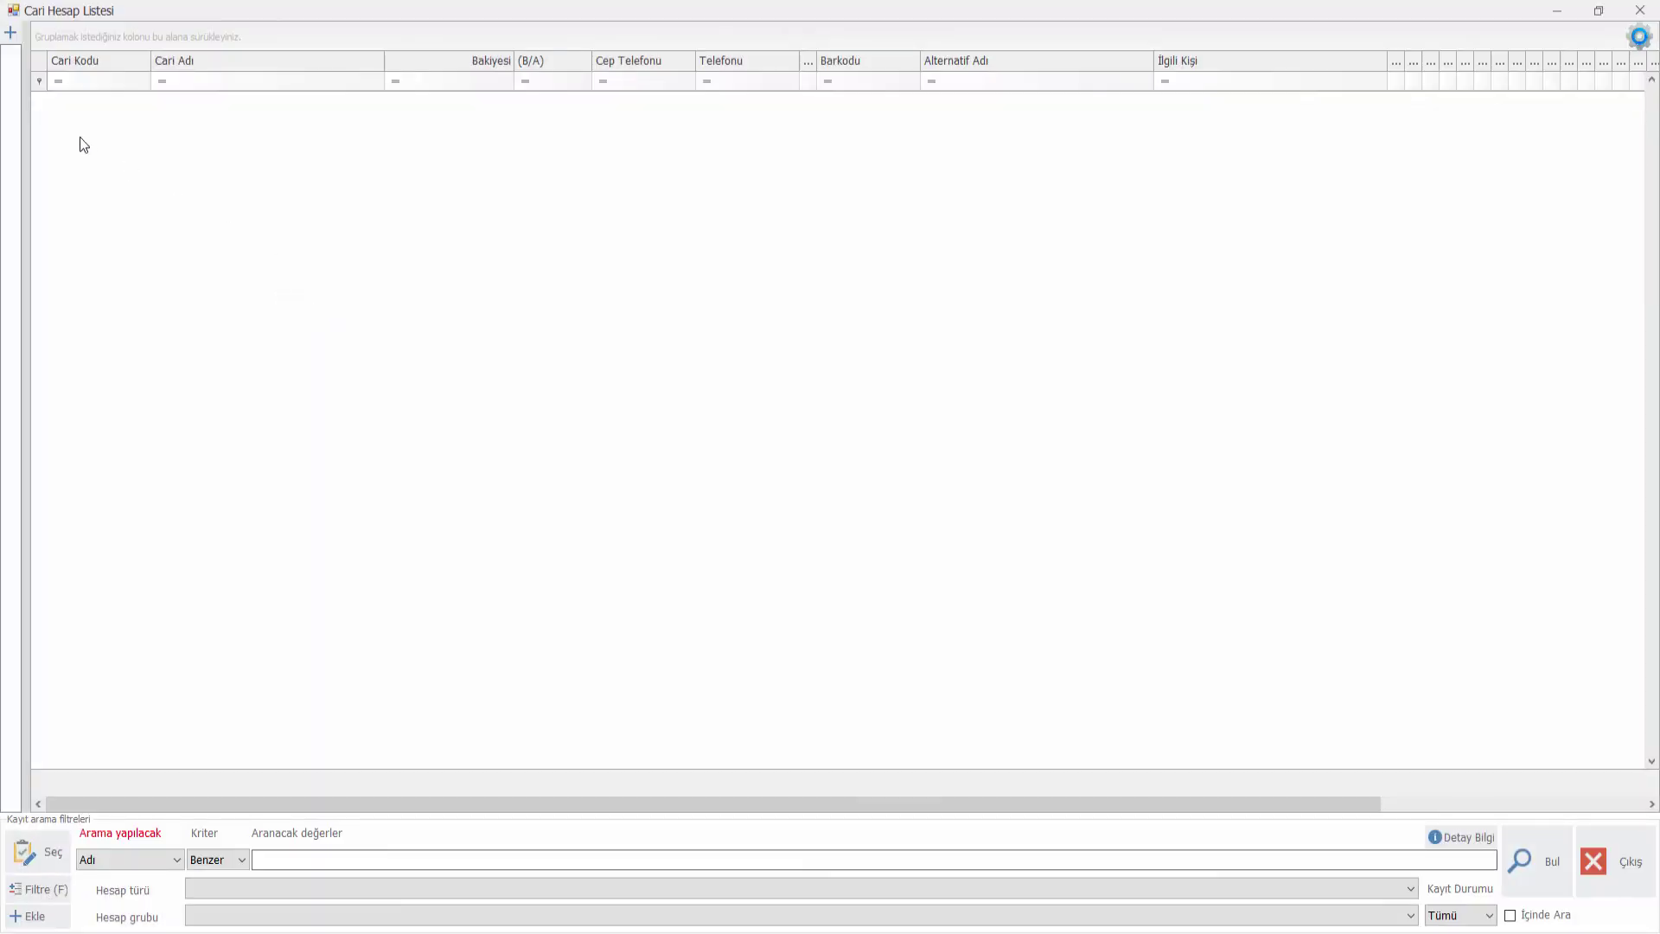
click(10, 32)
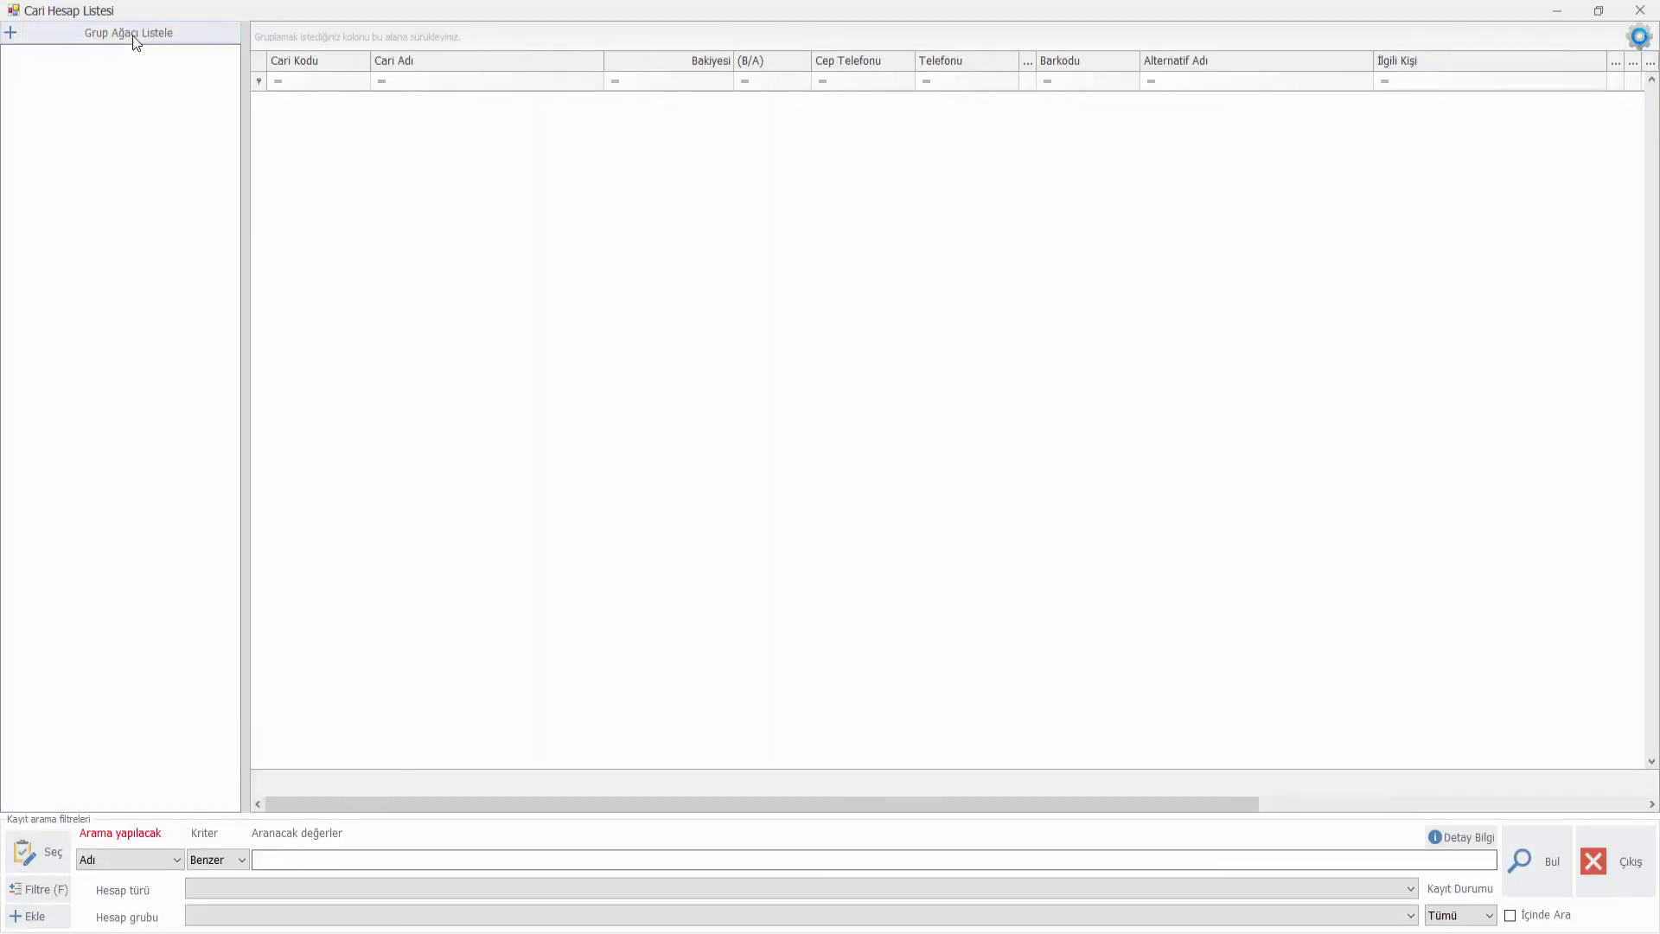
click(133, 35)
click(86, 82)
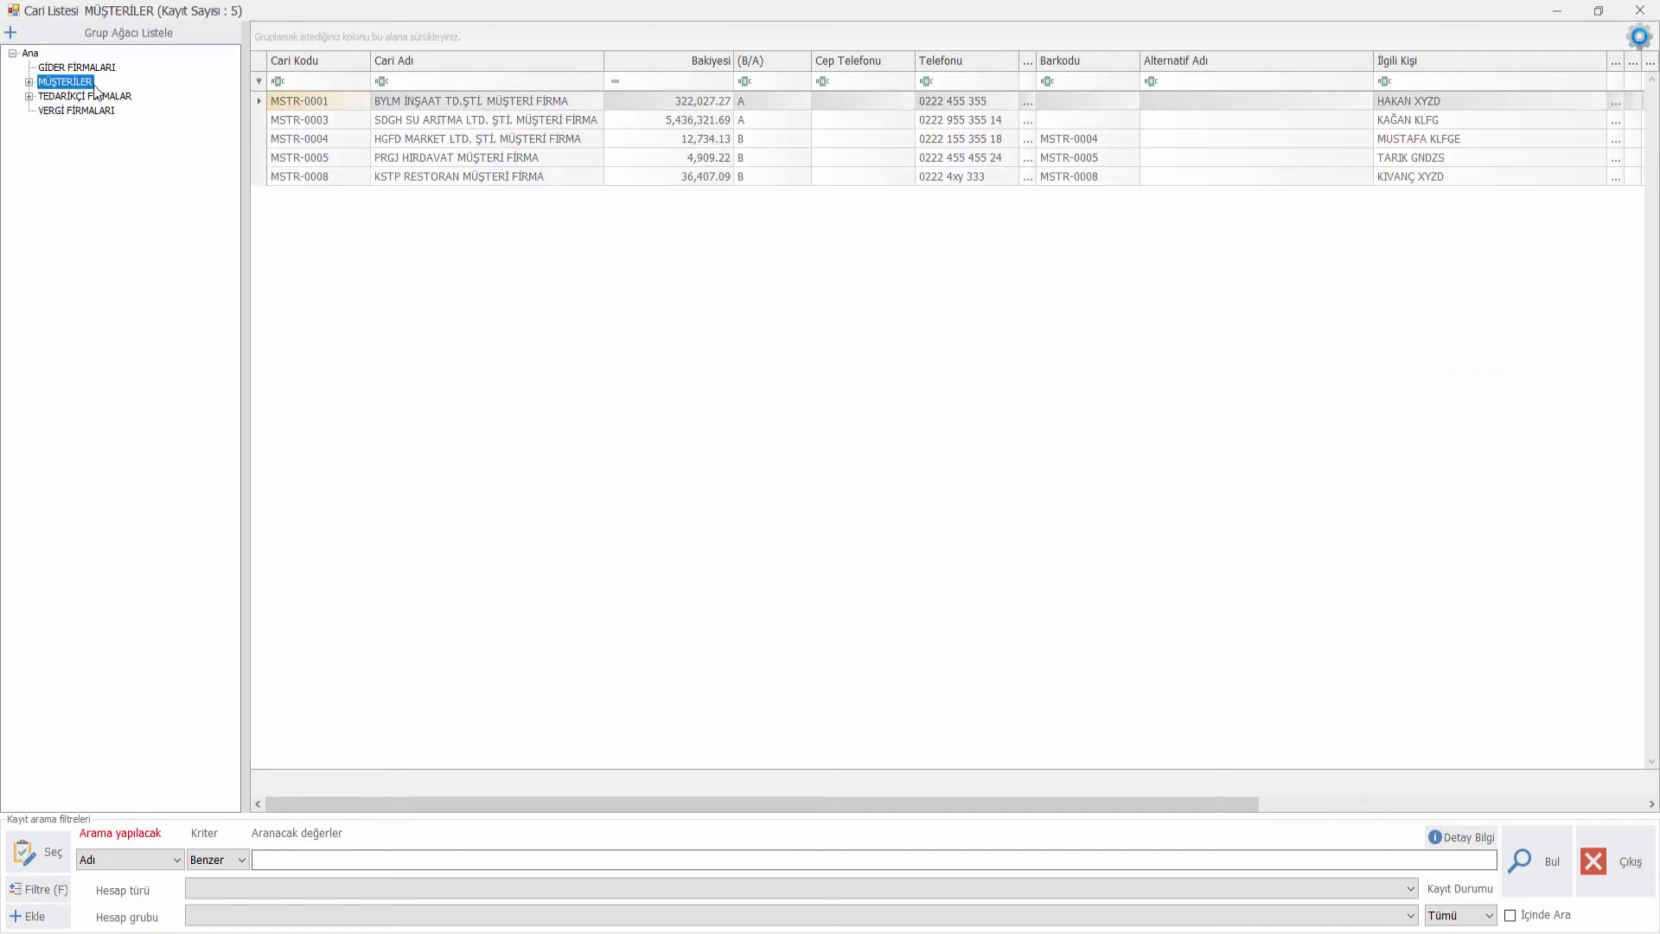
double_click(489, 157)
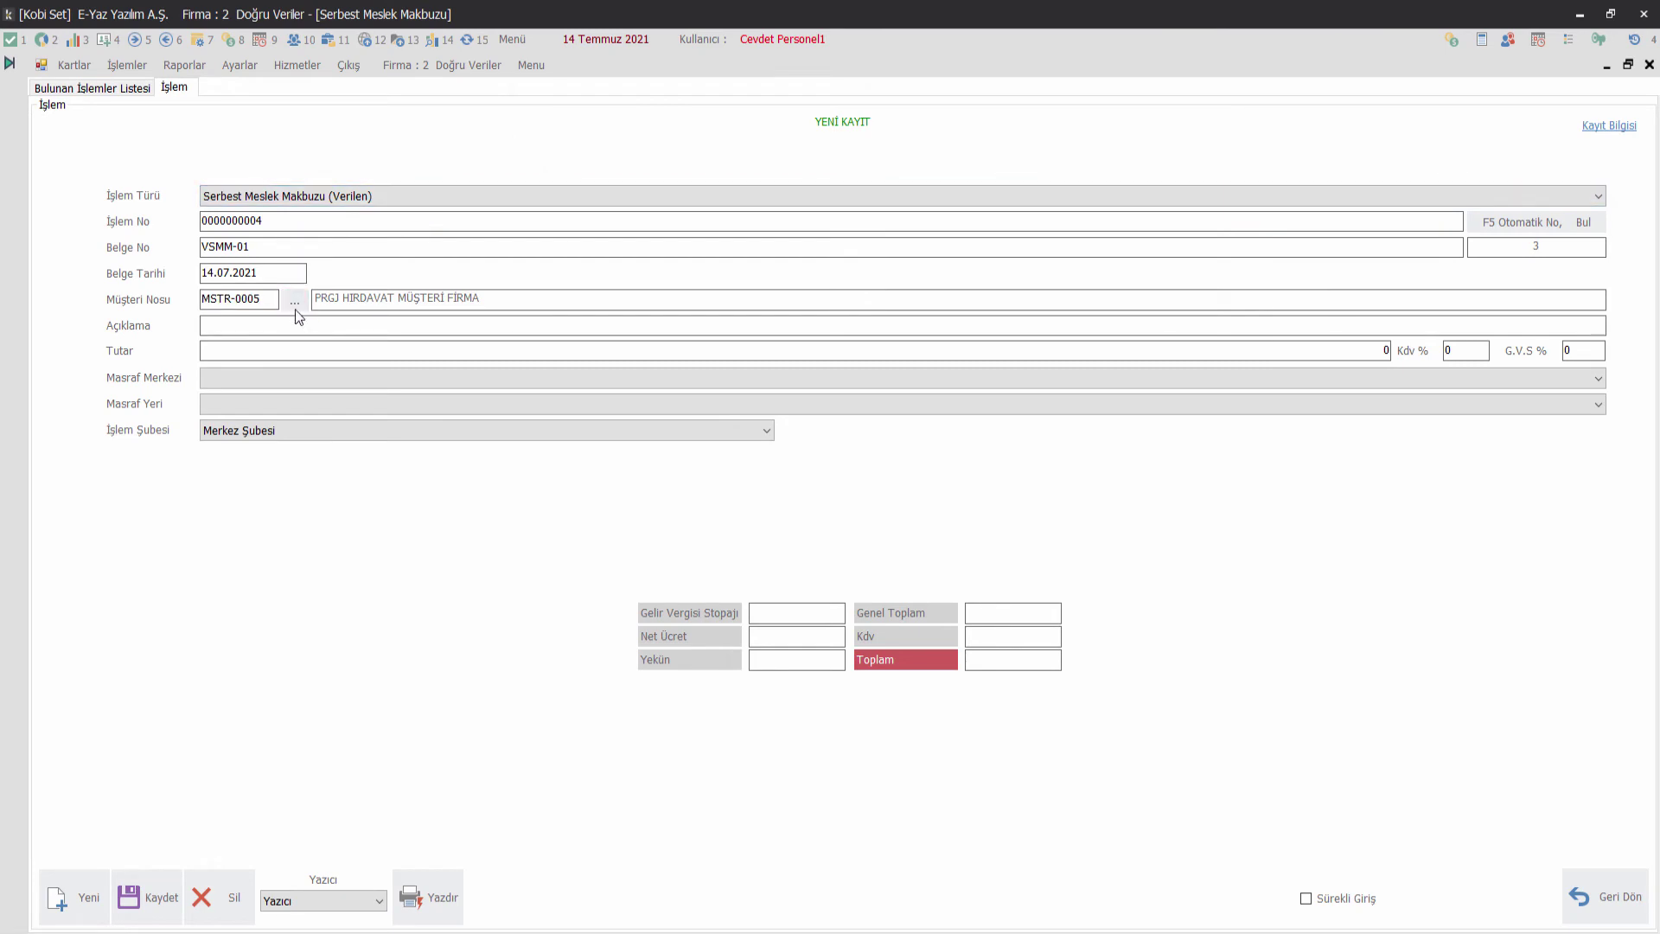
Describe the receipt as DANIŞMANLIK HİZMETİ İÇİN ALINAN ÜCRET and set the amount to 350 with 18% Kdv and 20% G.V.S.
click(271, 324)
text(DANIŞMANLIK HİZMETİ İÇİN ALINAN ÜCRET)
click(1358, 353)
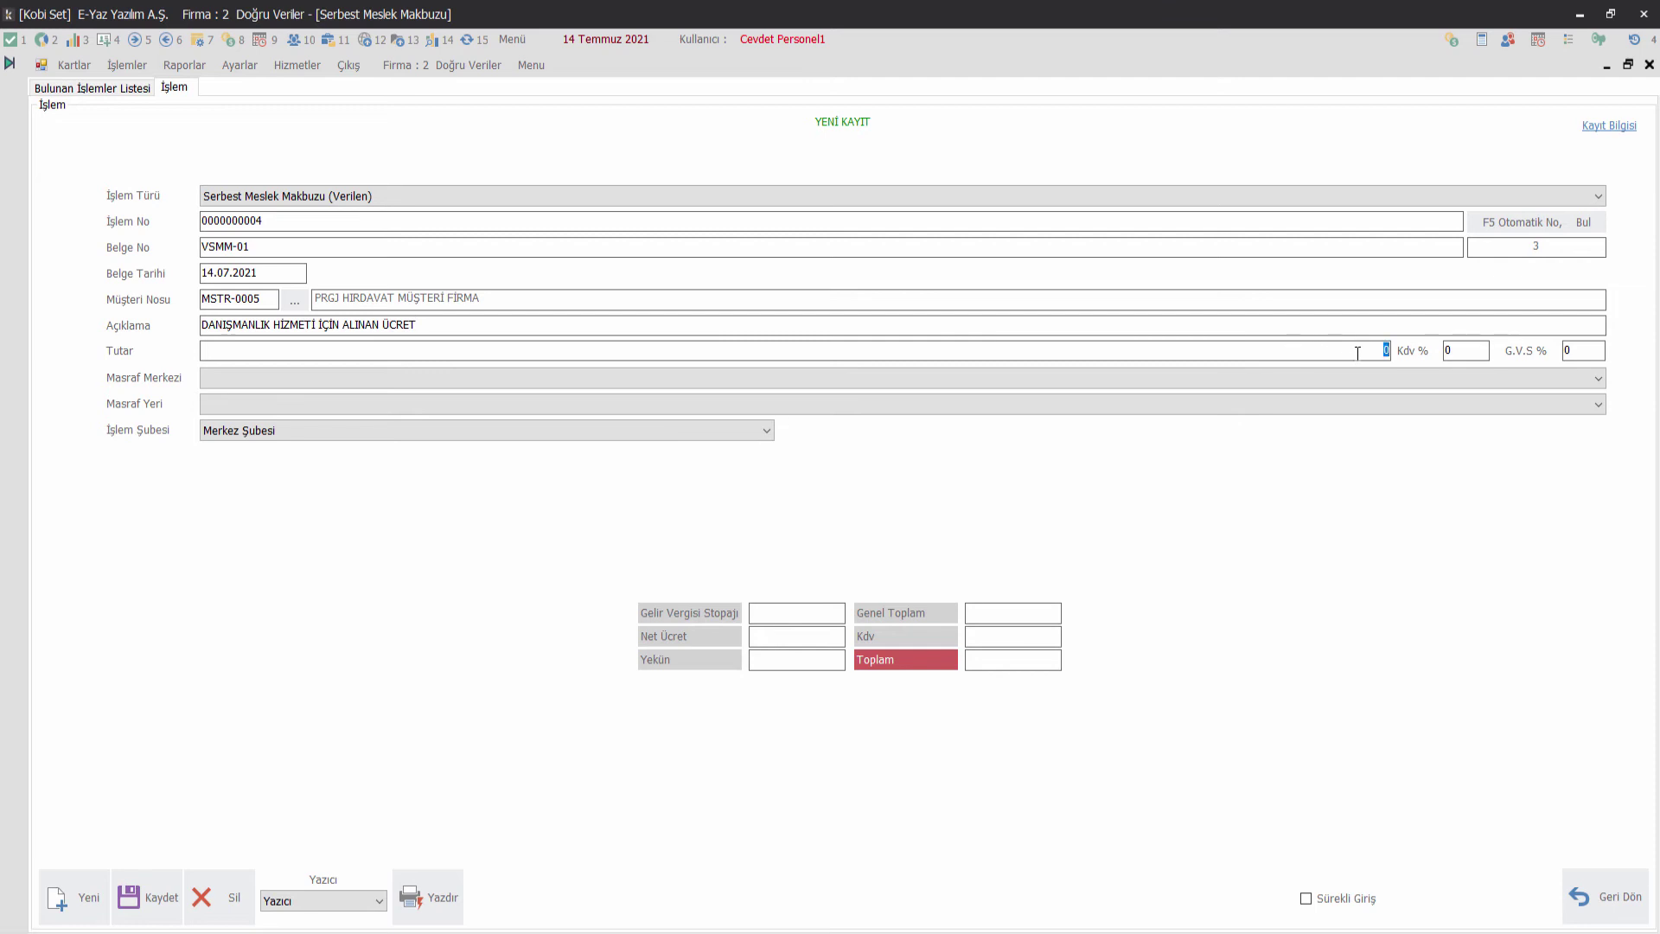
text(350)
click(1464, 353)
text(18)
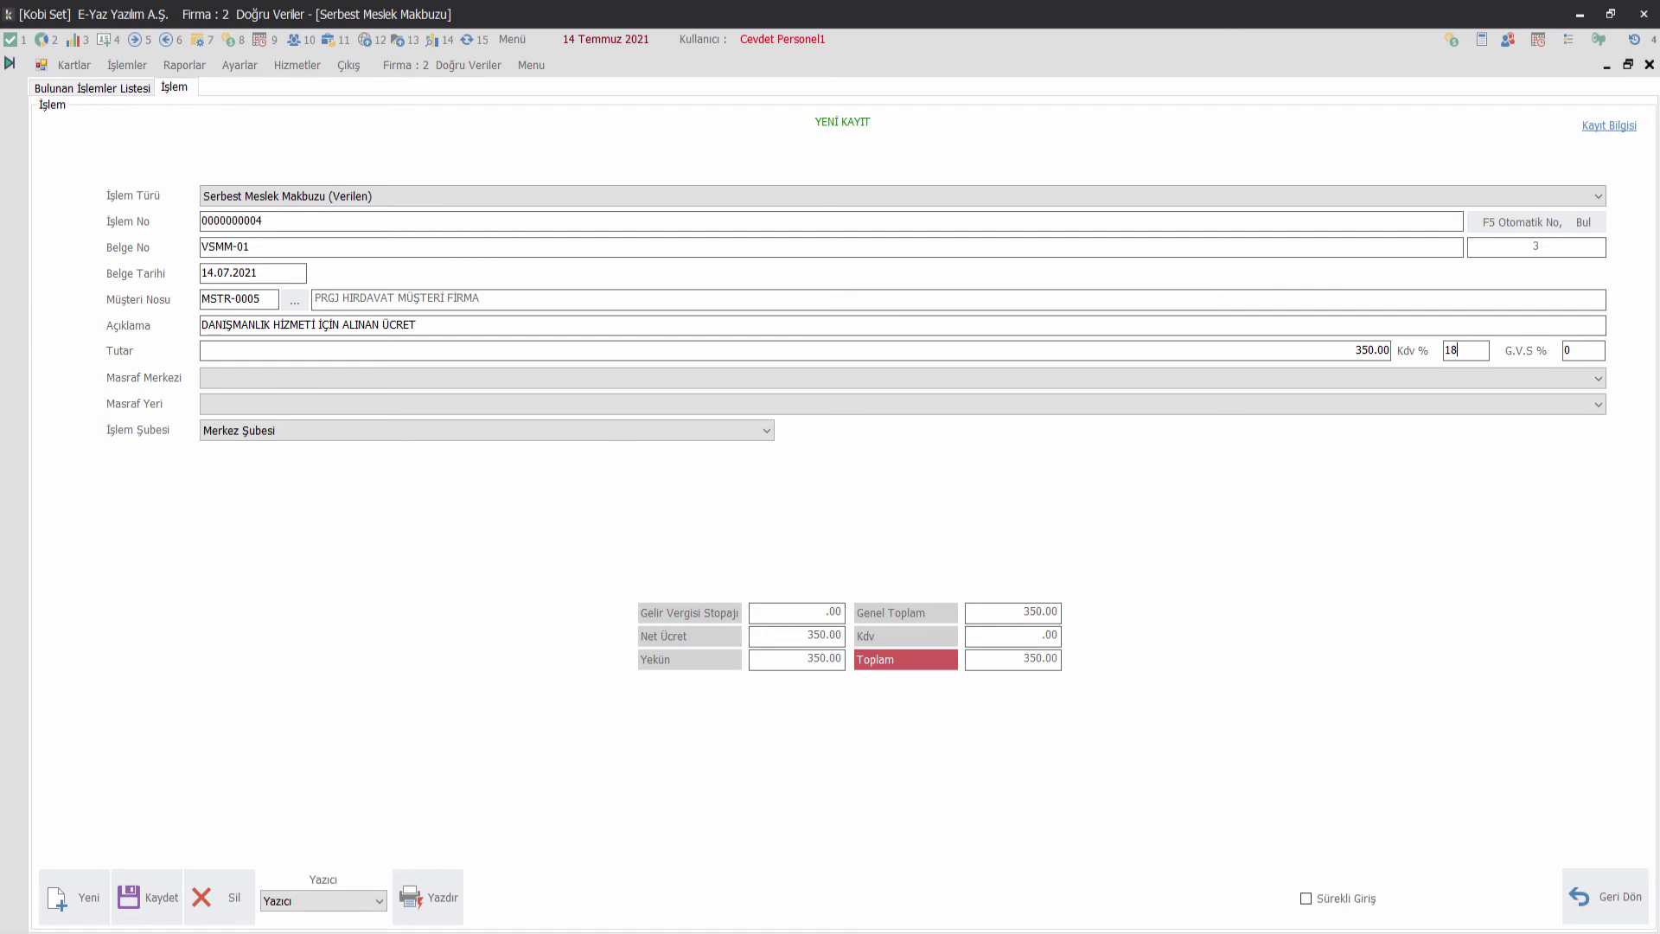
click(1584, 355)
text(20)
Check the available cost centres and transaction branches, leaving the cost centre empty and the branch at Merkez Şubesi.
click(651, 380)
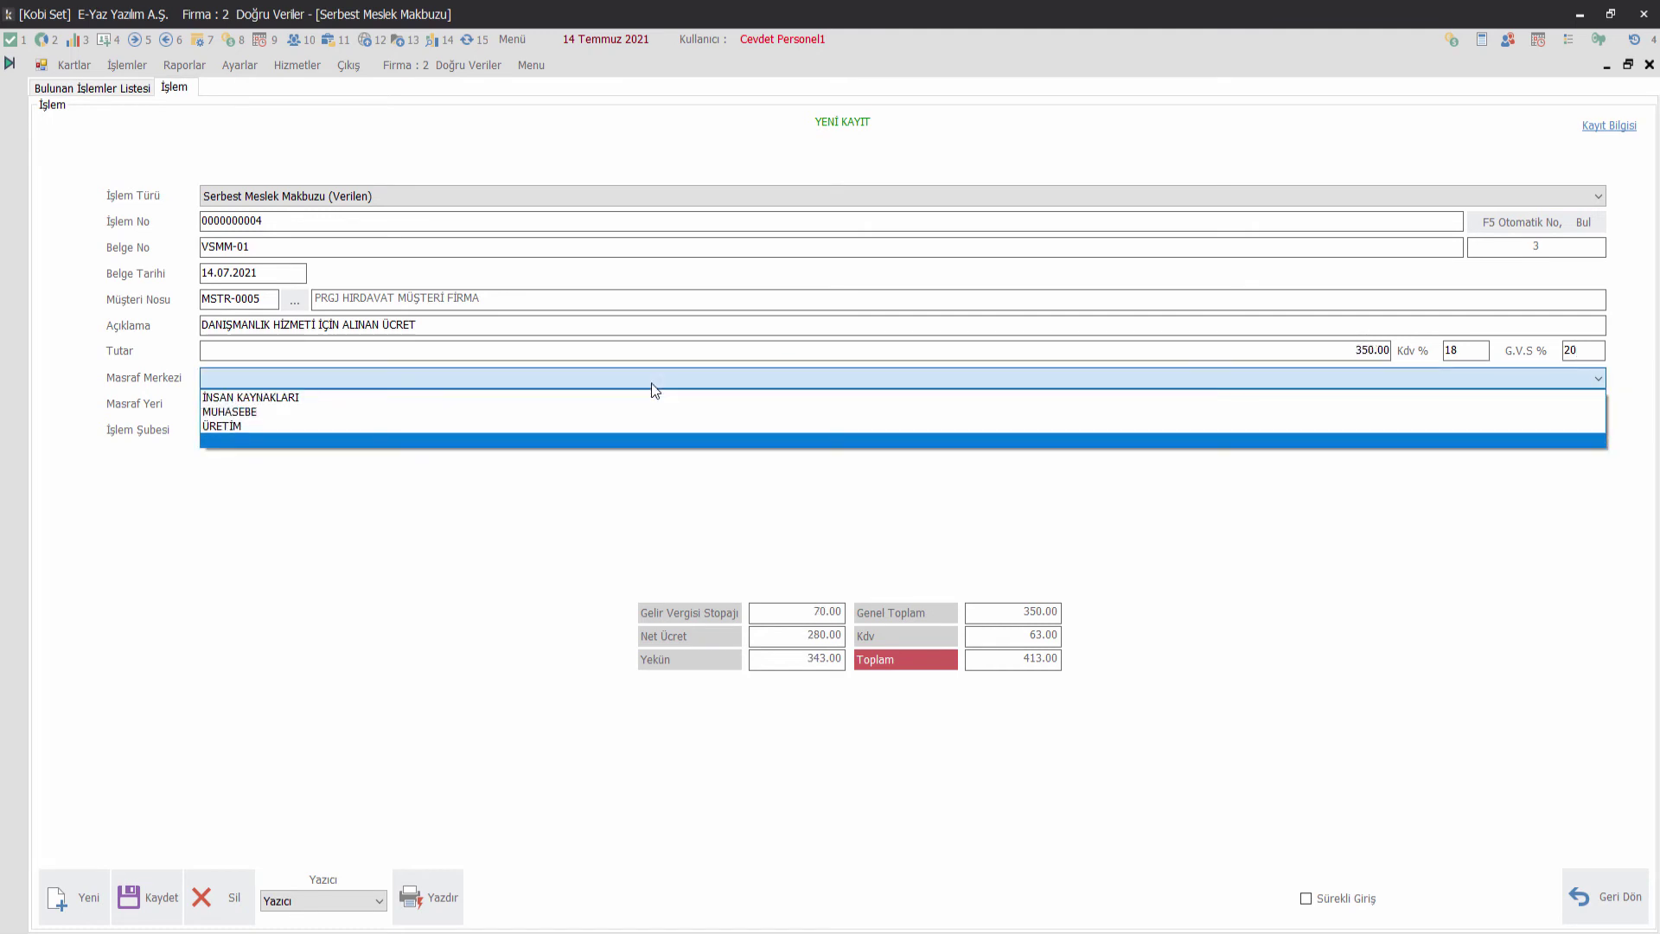
click(618, 383)
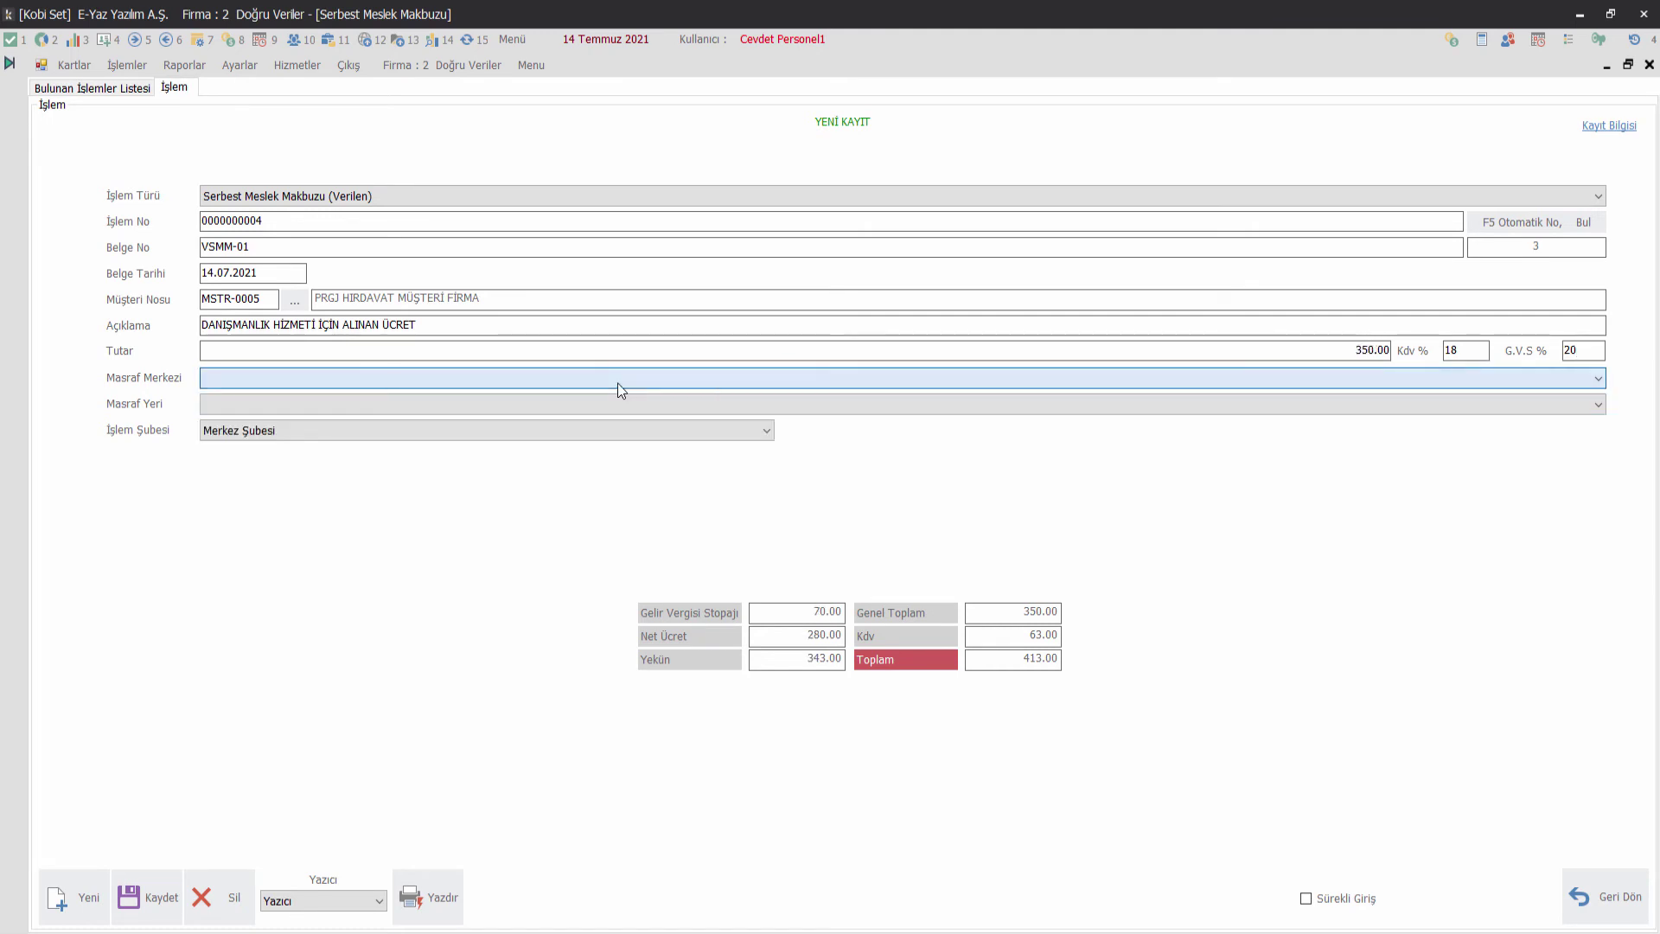
click(671, 382)
click(671, 382)
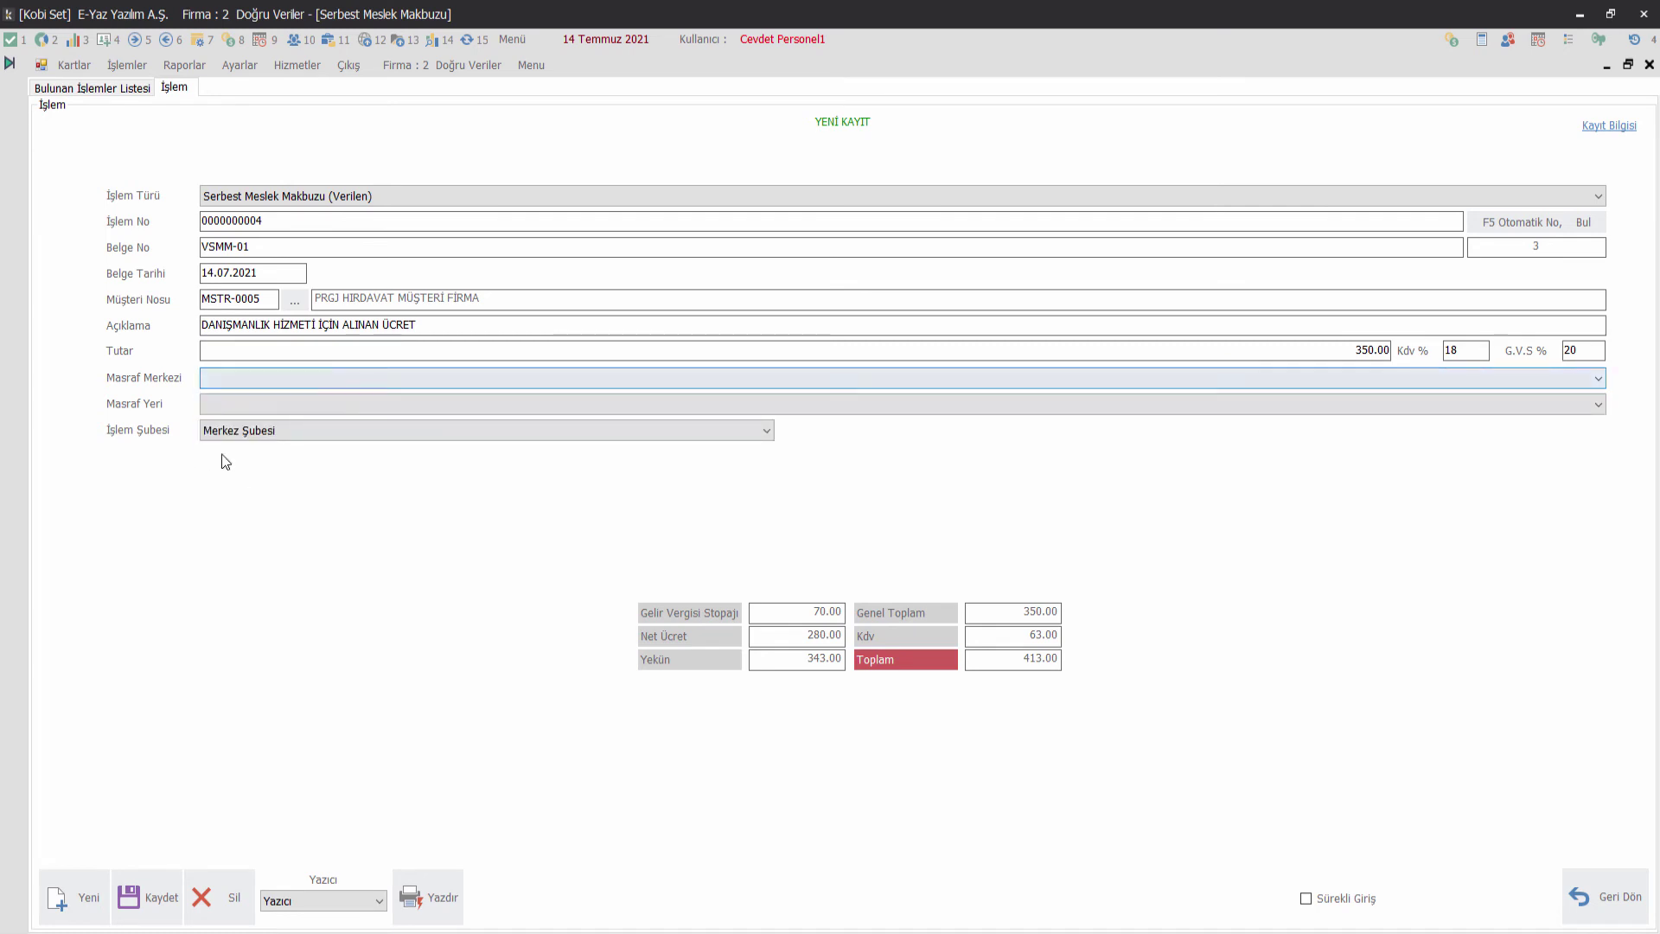
click(322, 432)
click(333, 501)
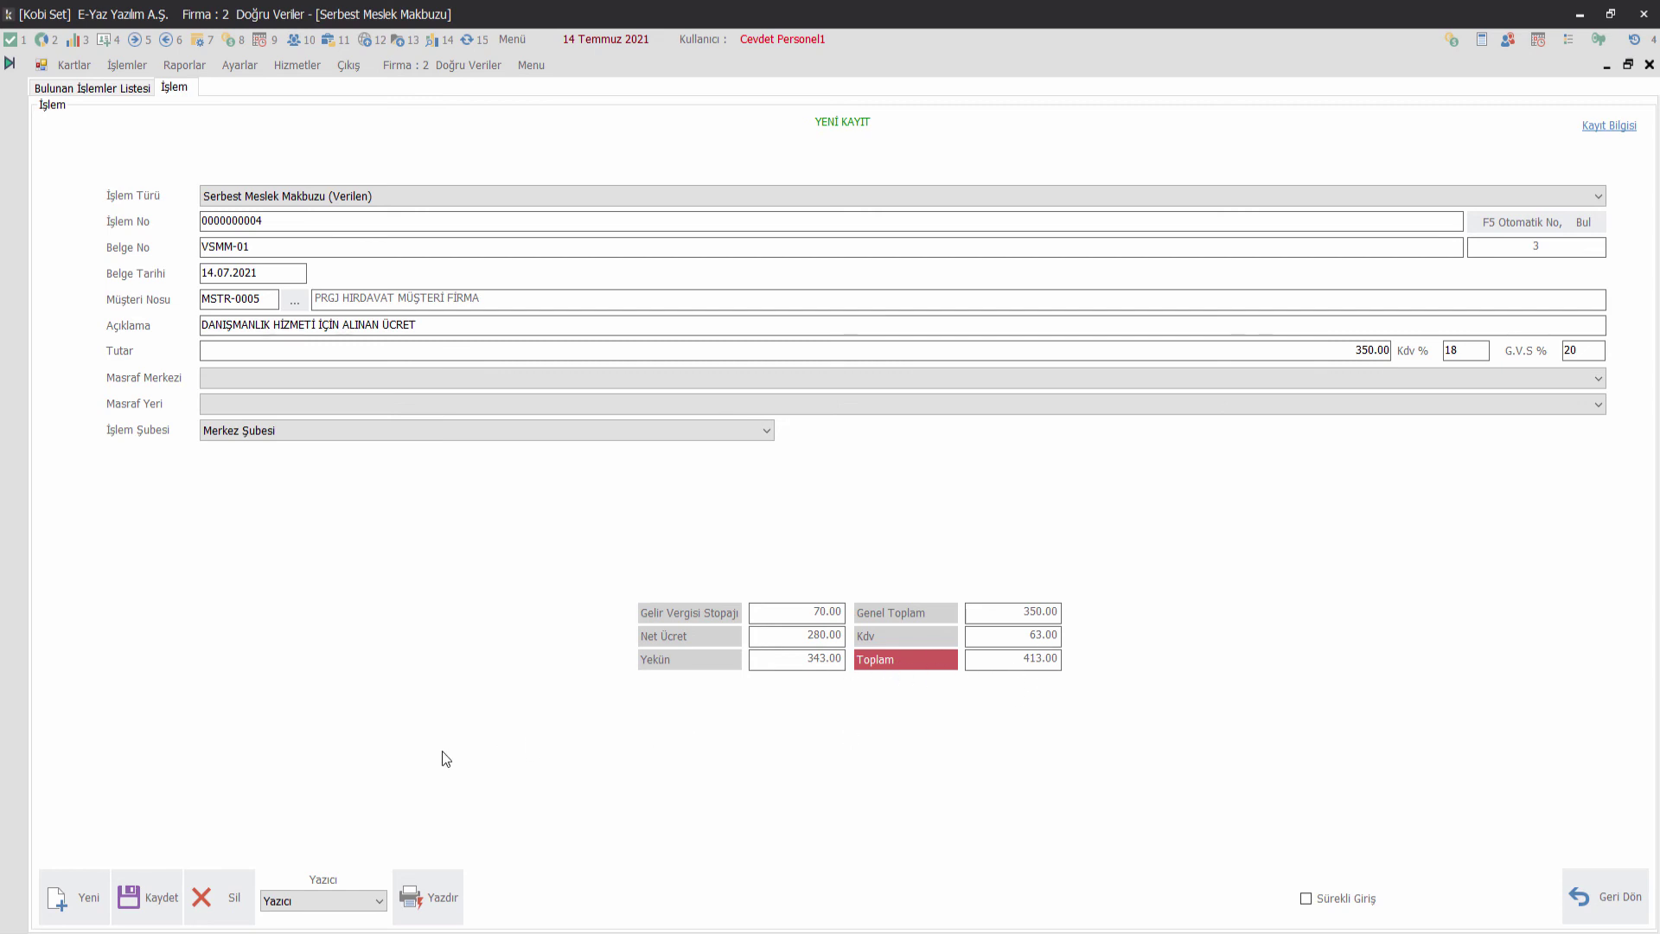
Save the issued receipt, check the printer choices and return to the transaction list.
click(128, 900)
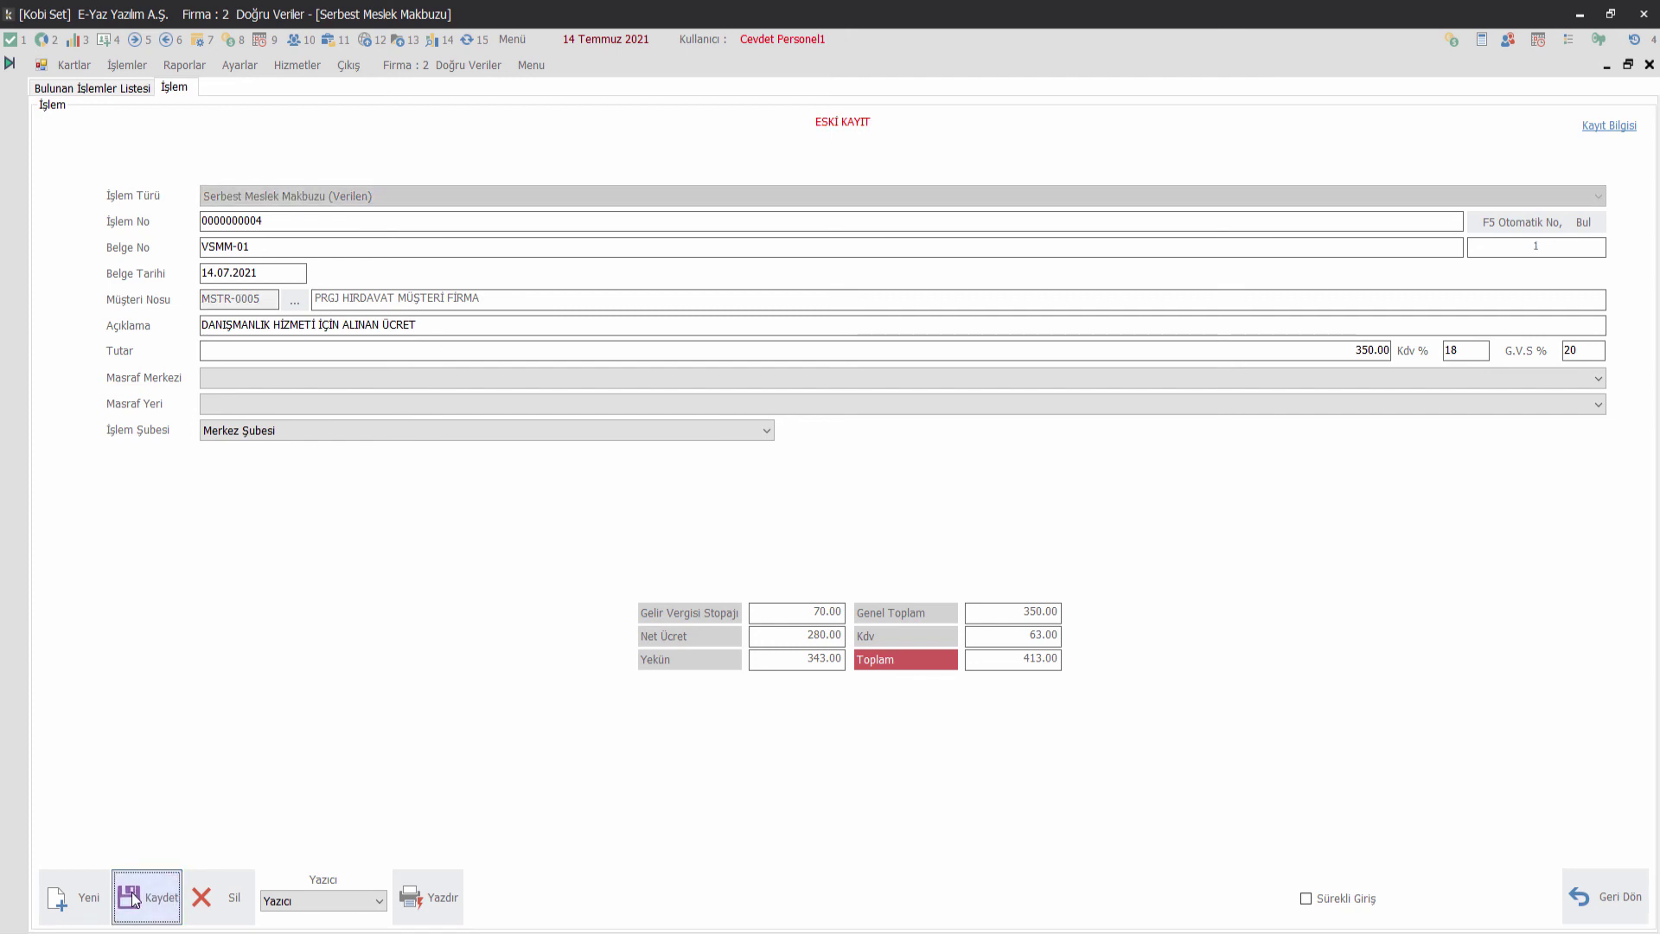
click(296, 903)
click(296, 903)
click(1595, 898)
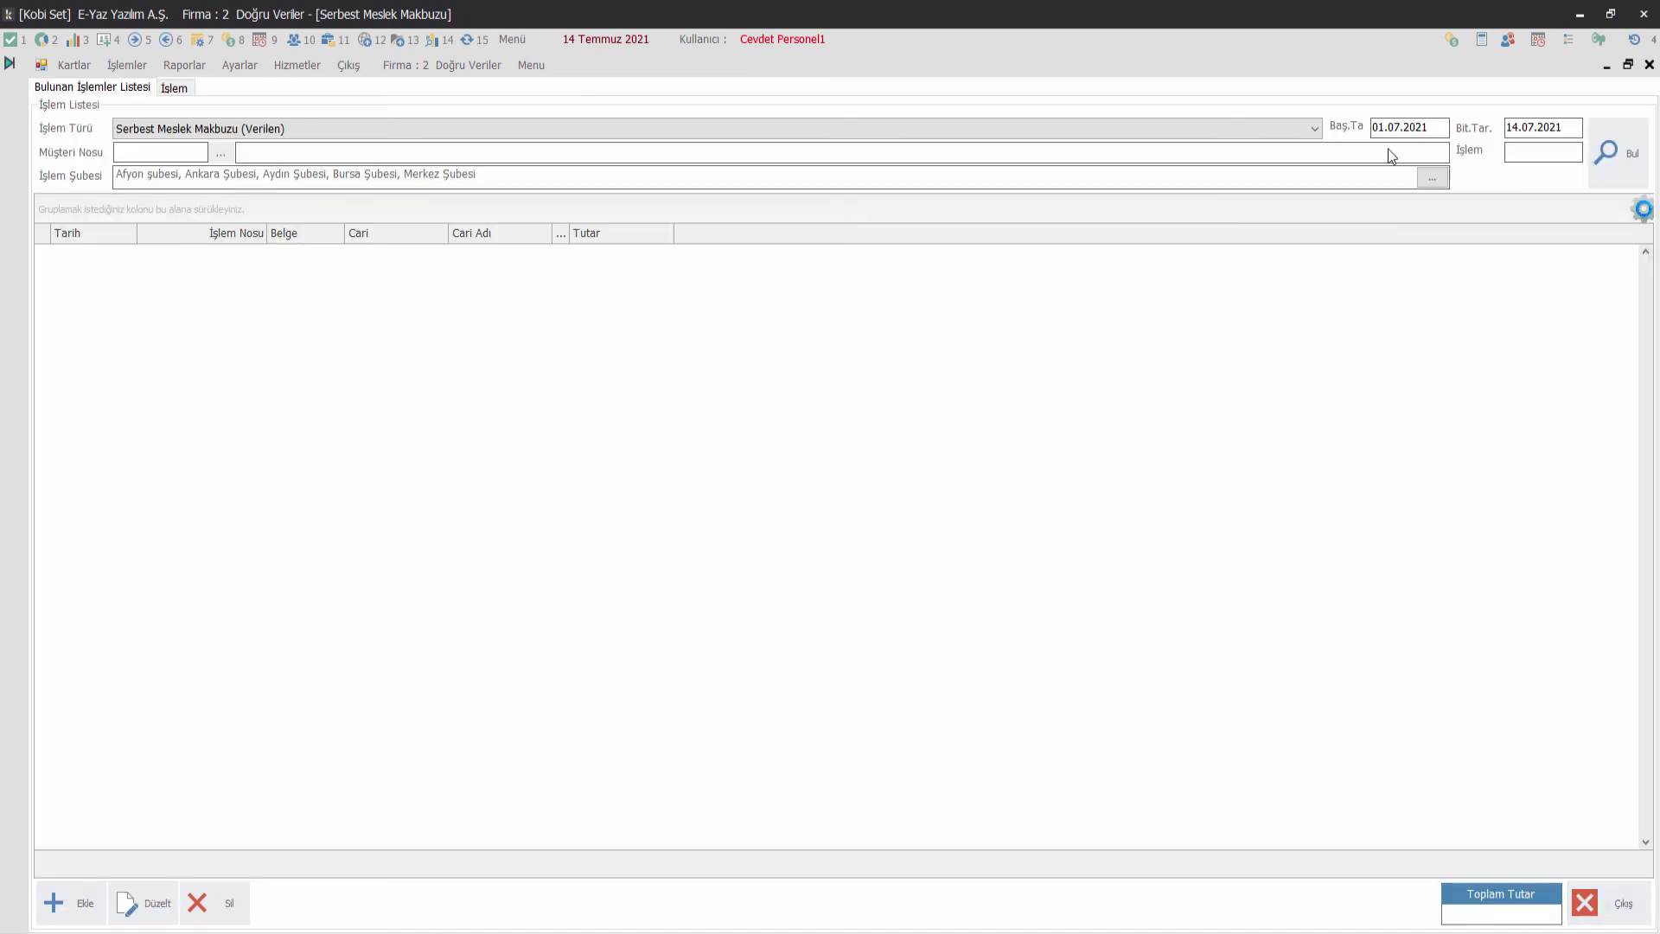
Set the list's start date to 14.07.2021 and search for the issued receipts.
click(1386, 125)
text(14)
click(1617, 153)
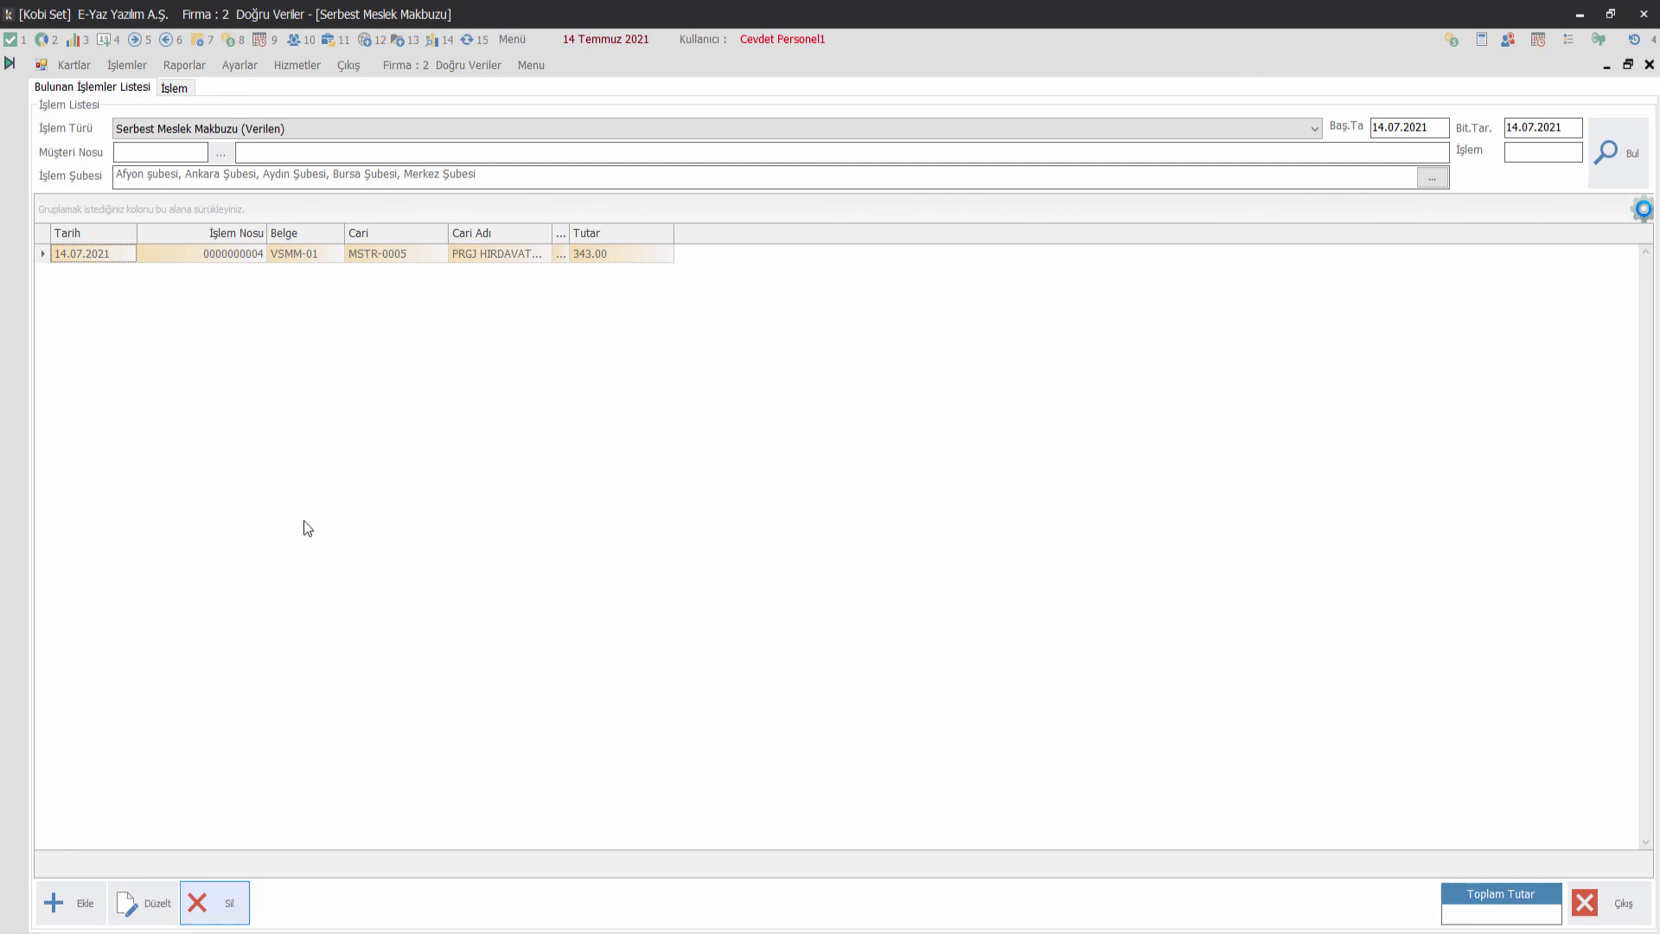
Switch the transaction type to Serbest Meslek Makbuzu (Alınan) and start a new record.
click(259, 132)
click(271, 150)
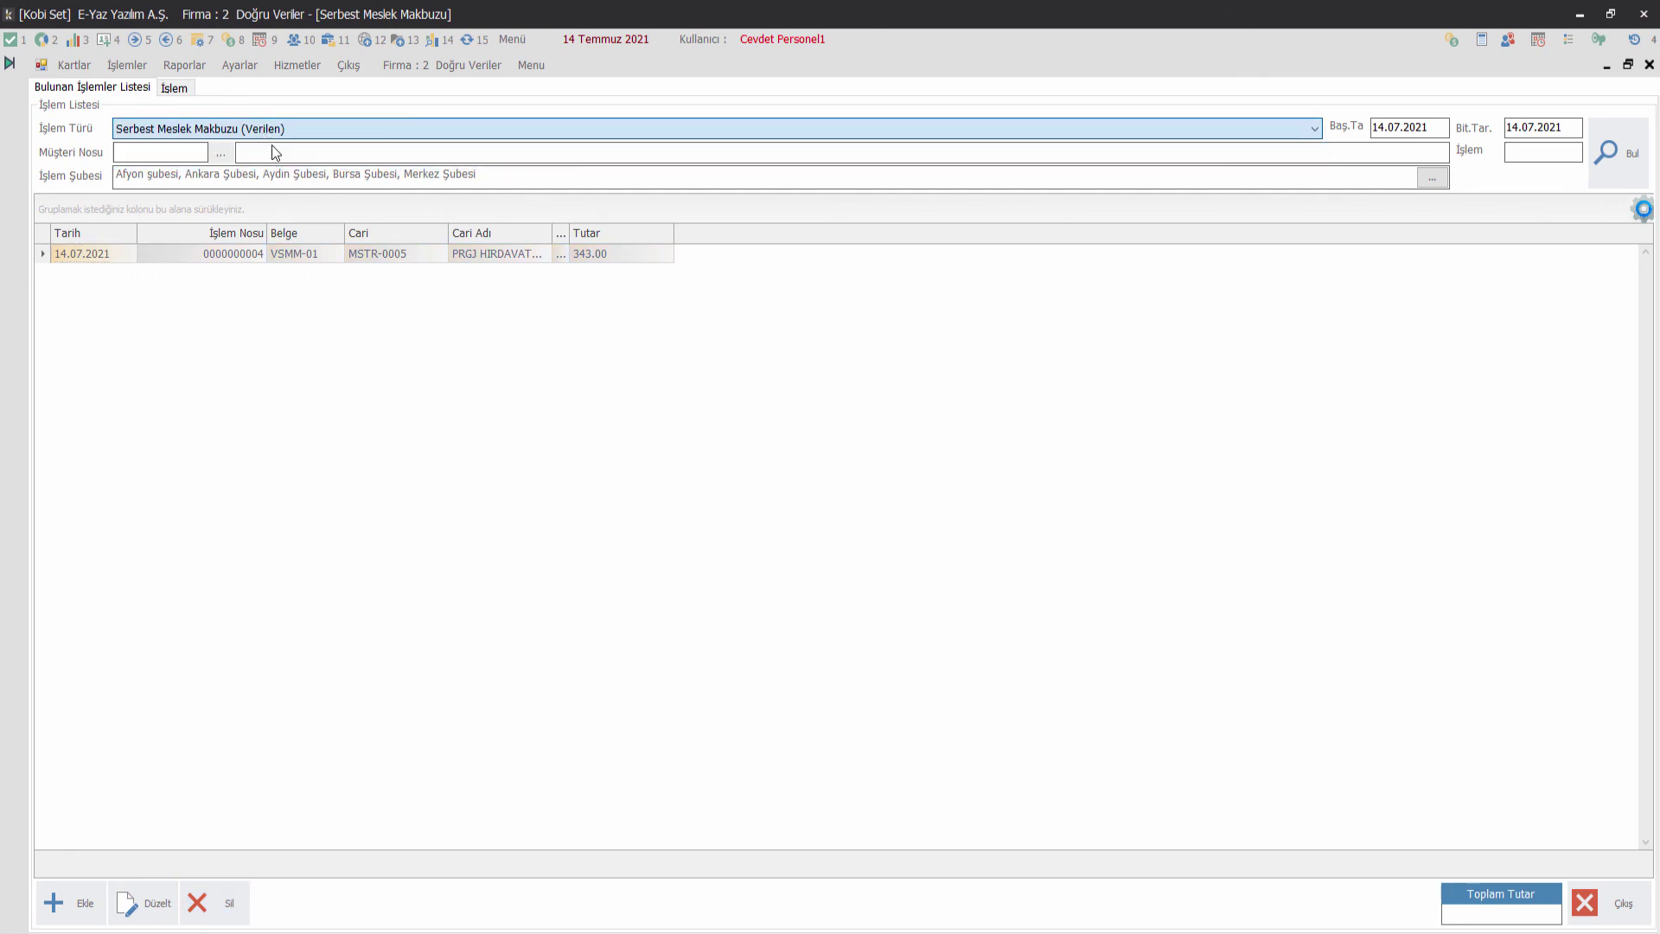
click(86, 903)
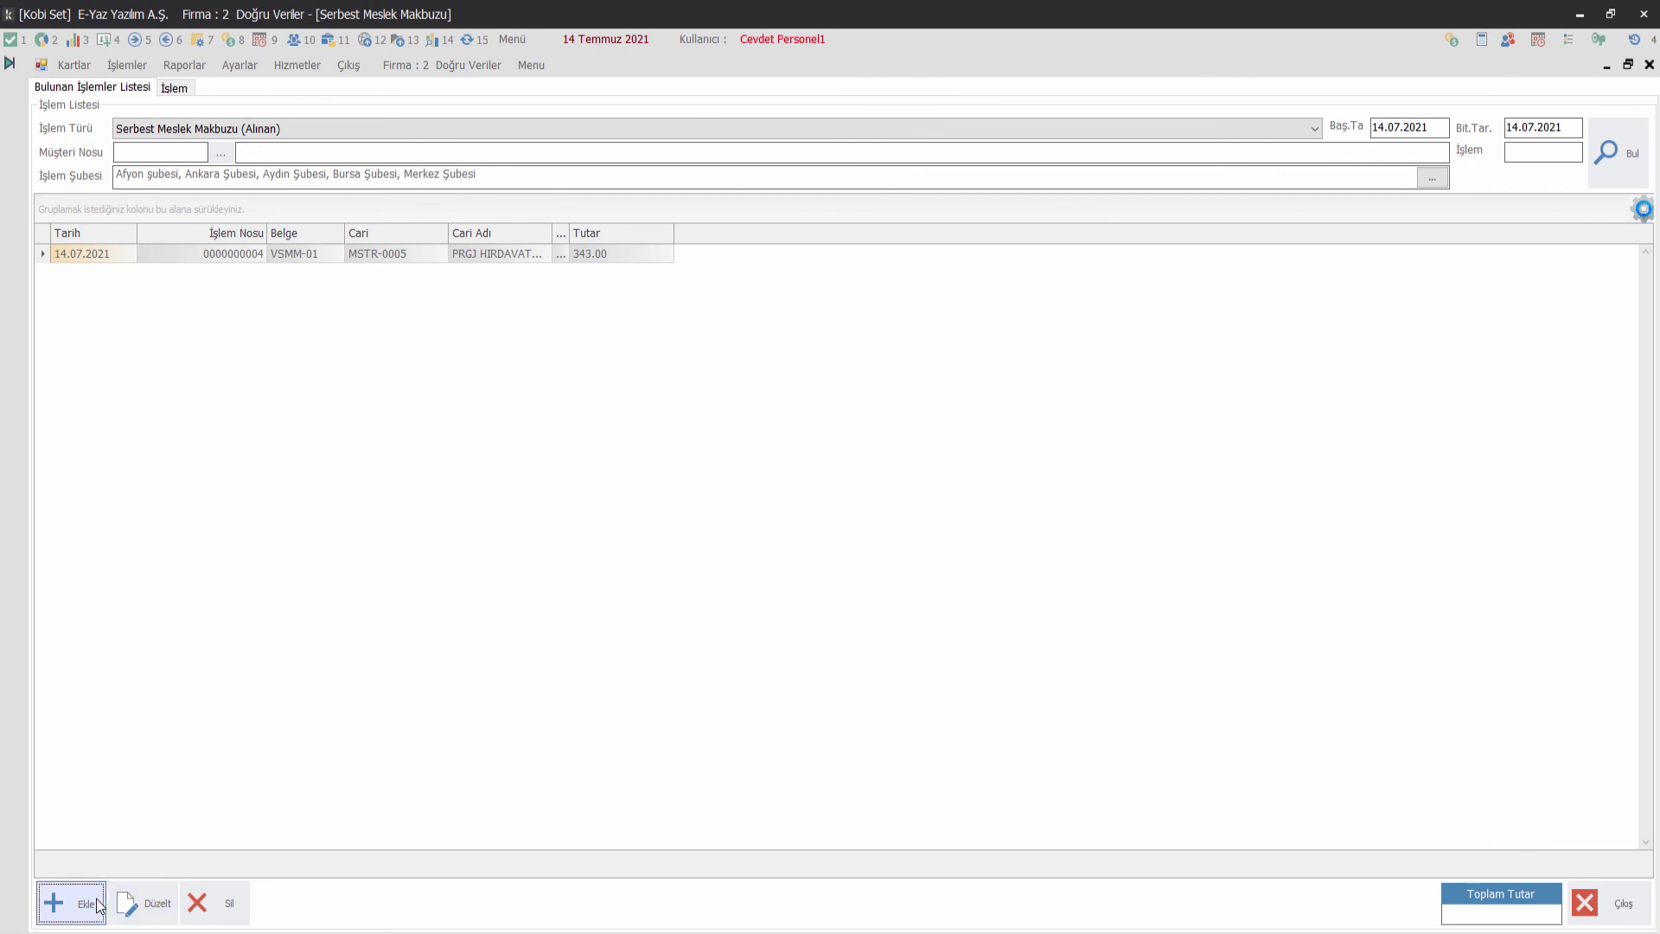